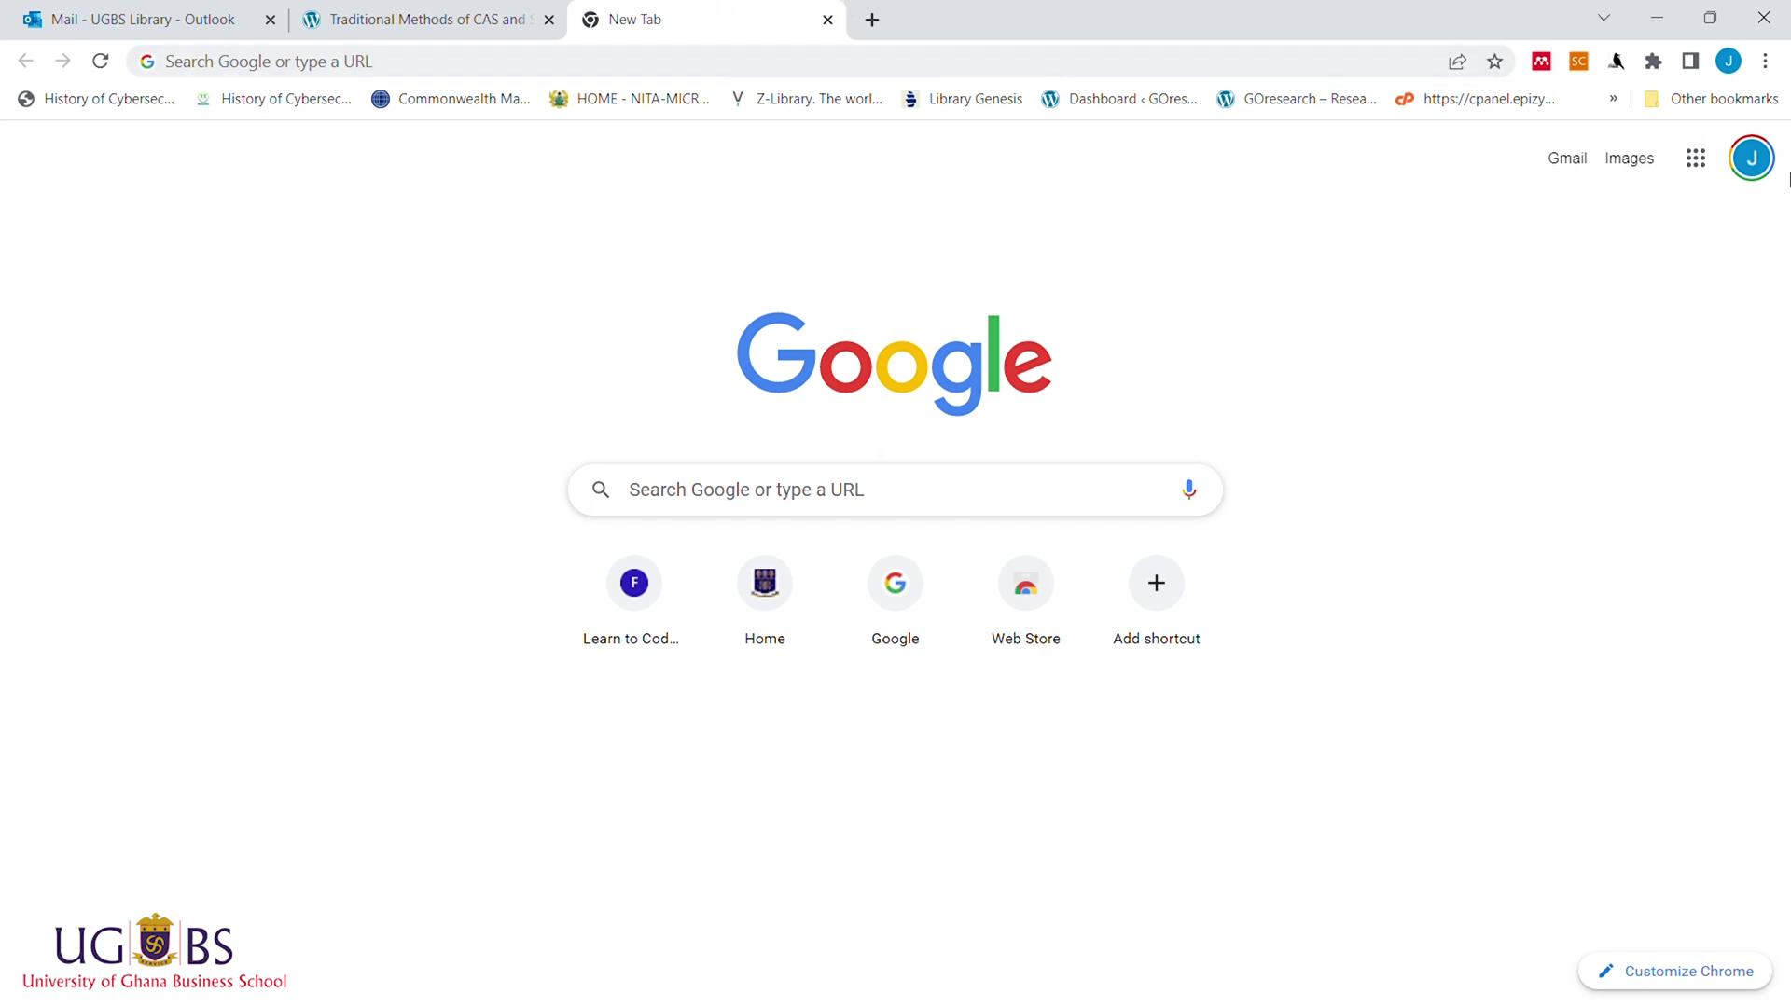
Go to ug.edu.gh, the University of Ghana homepage.
click(654, 65)
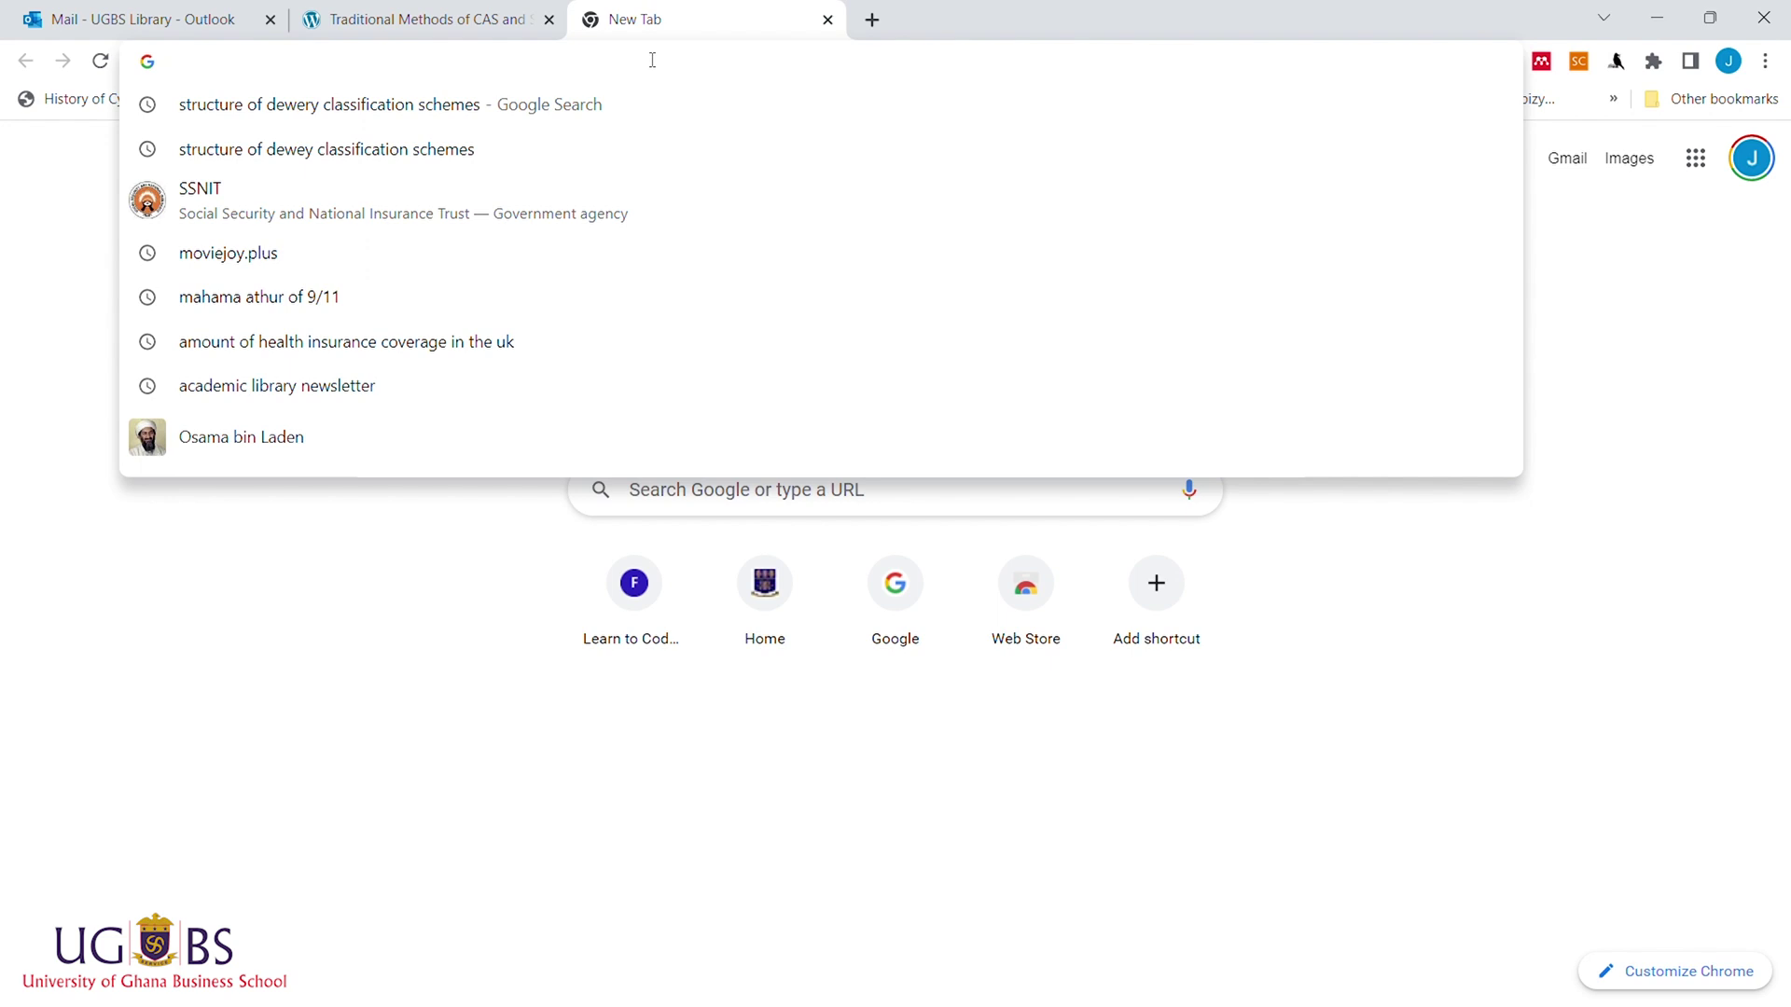
text(ug.)
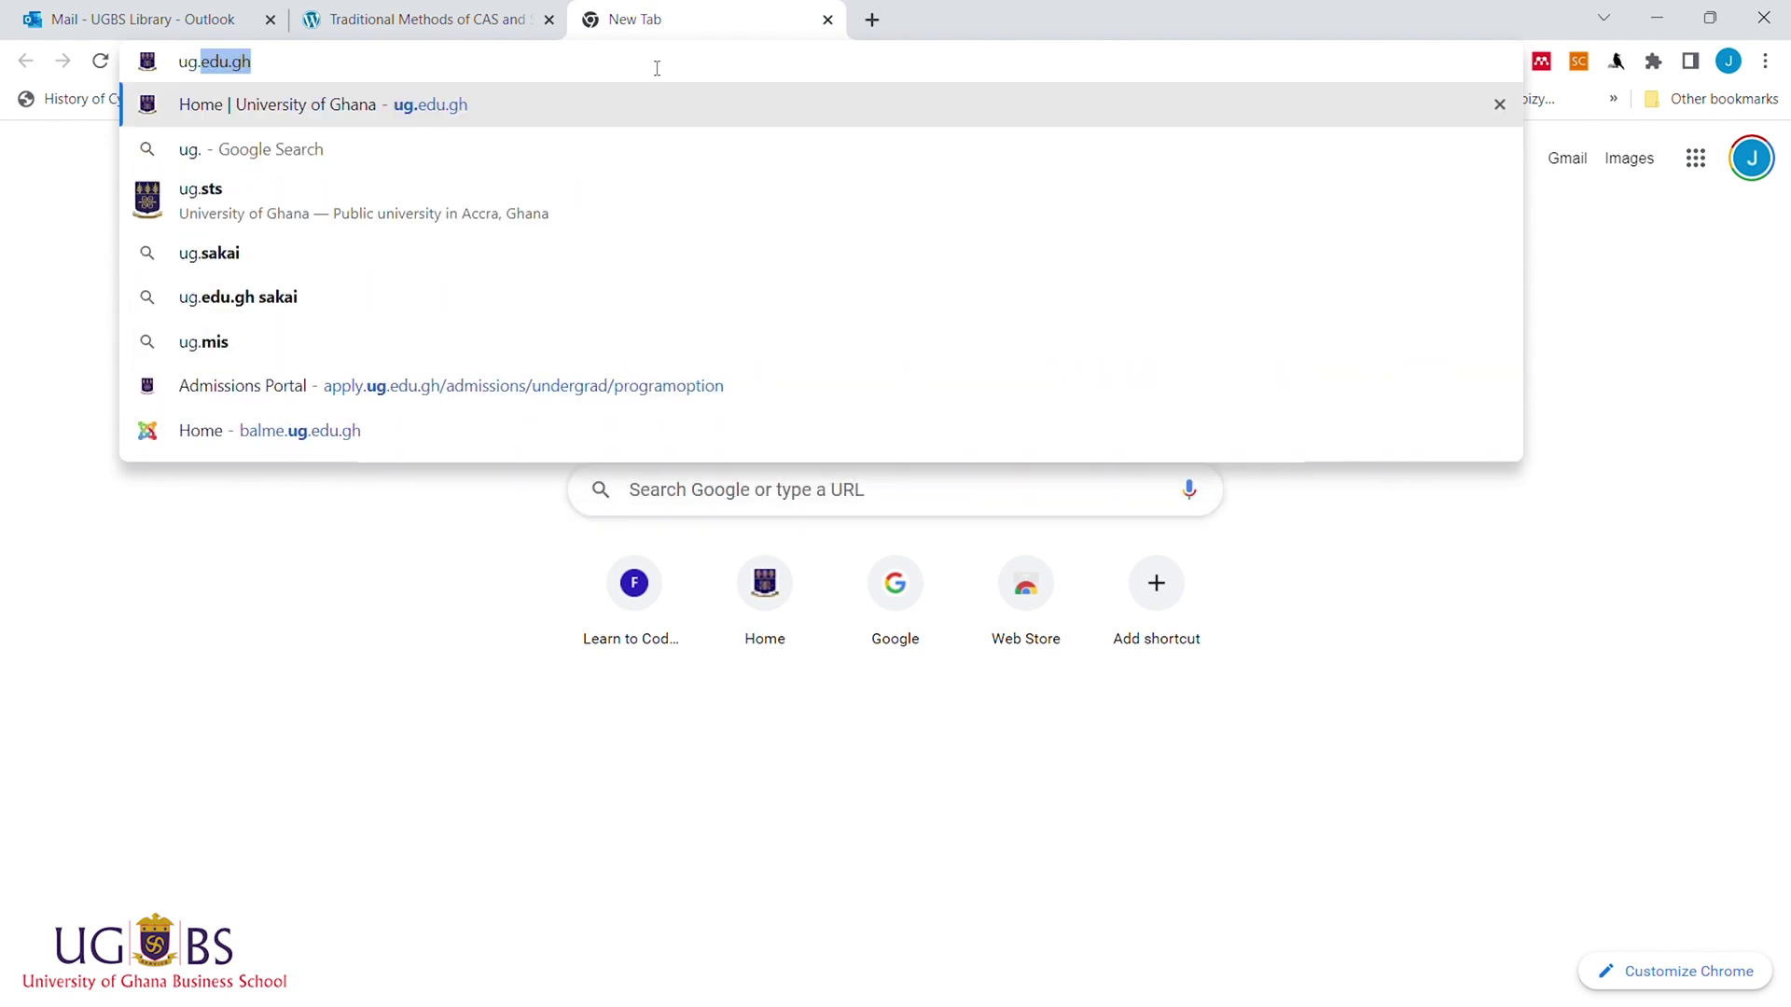
text(edu.)
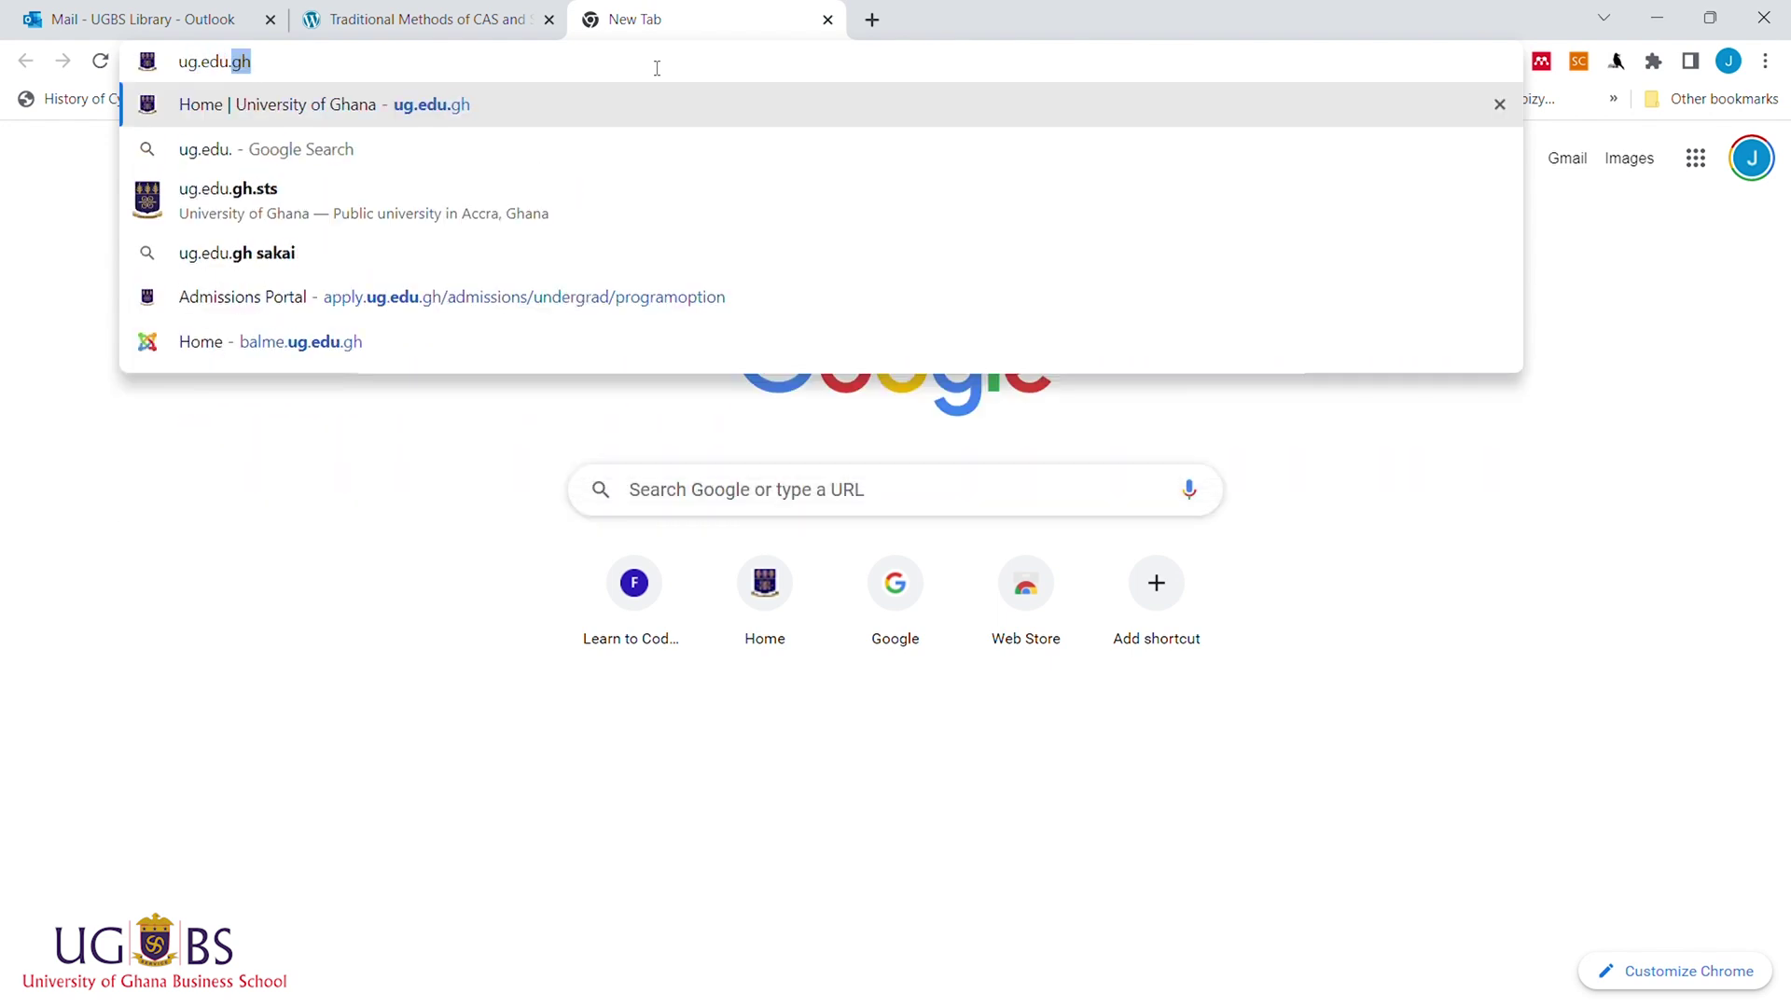
text(gh)
key(Return)
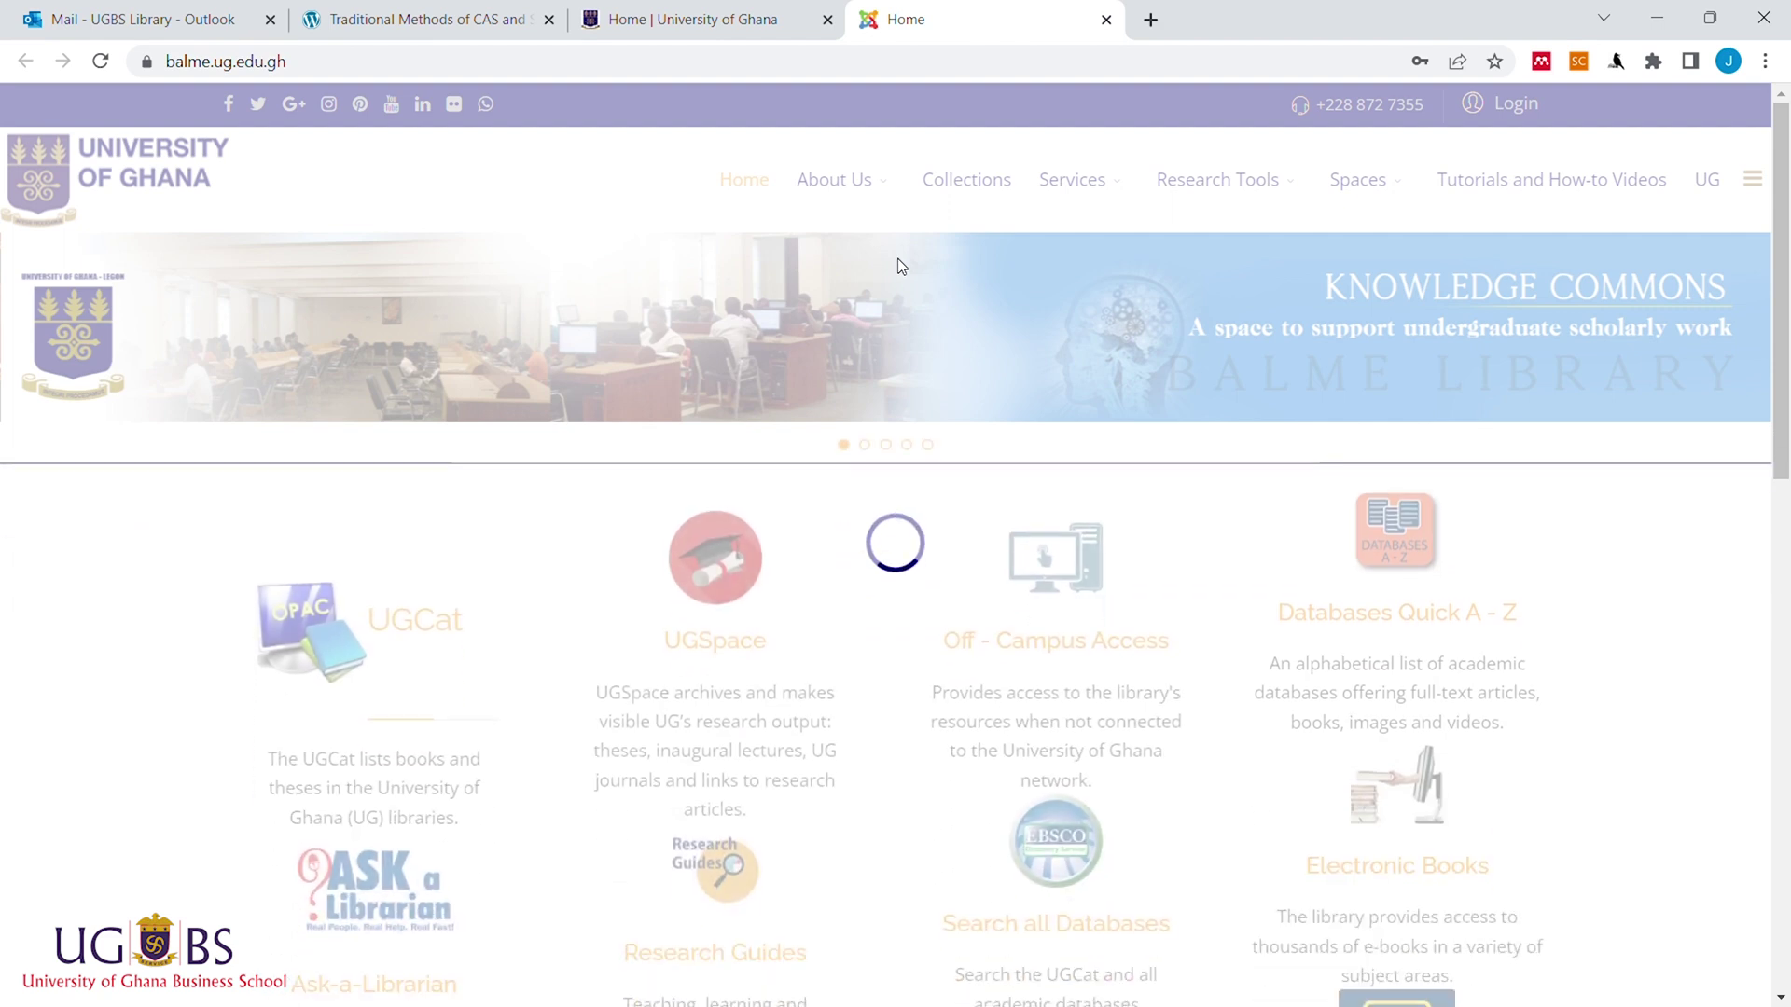
scroll(899, 266, down, 5)
scroll(900, 266, down, 2)
scroll(839, 420, up, 2)
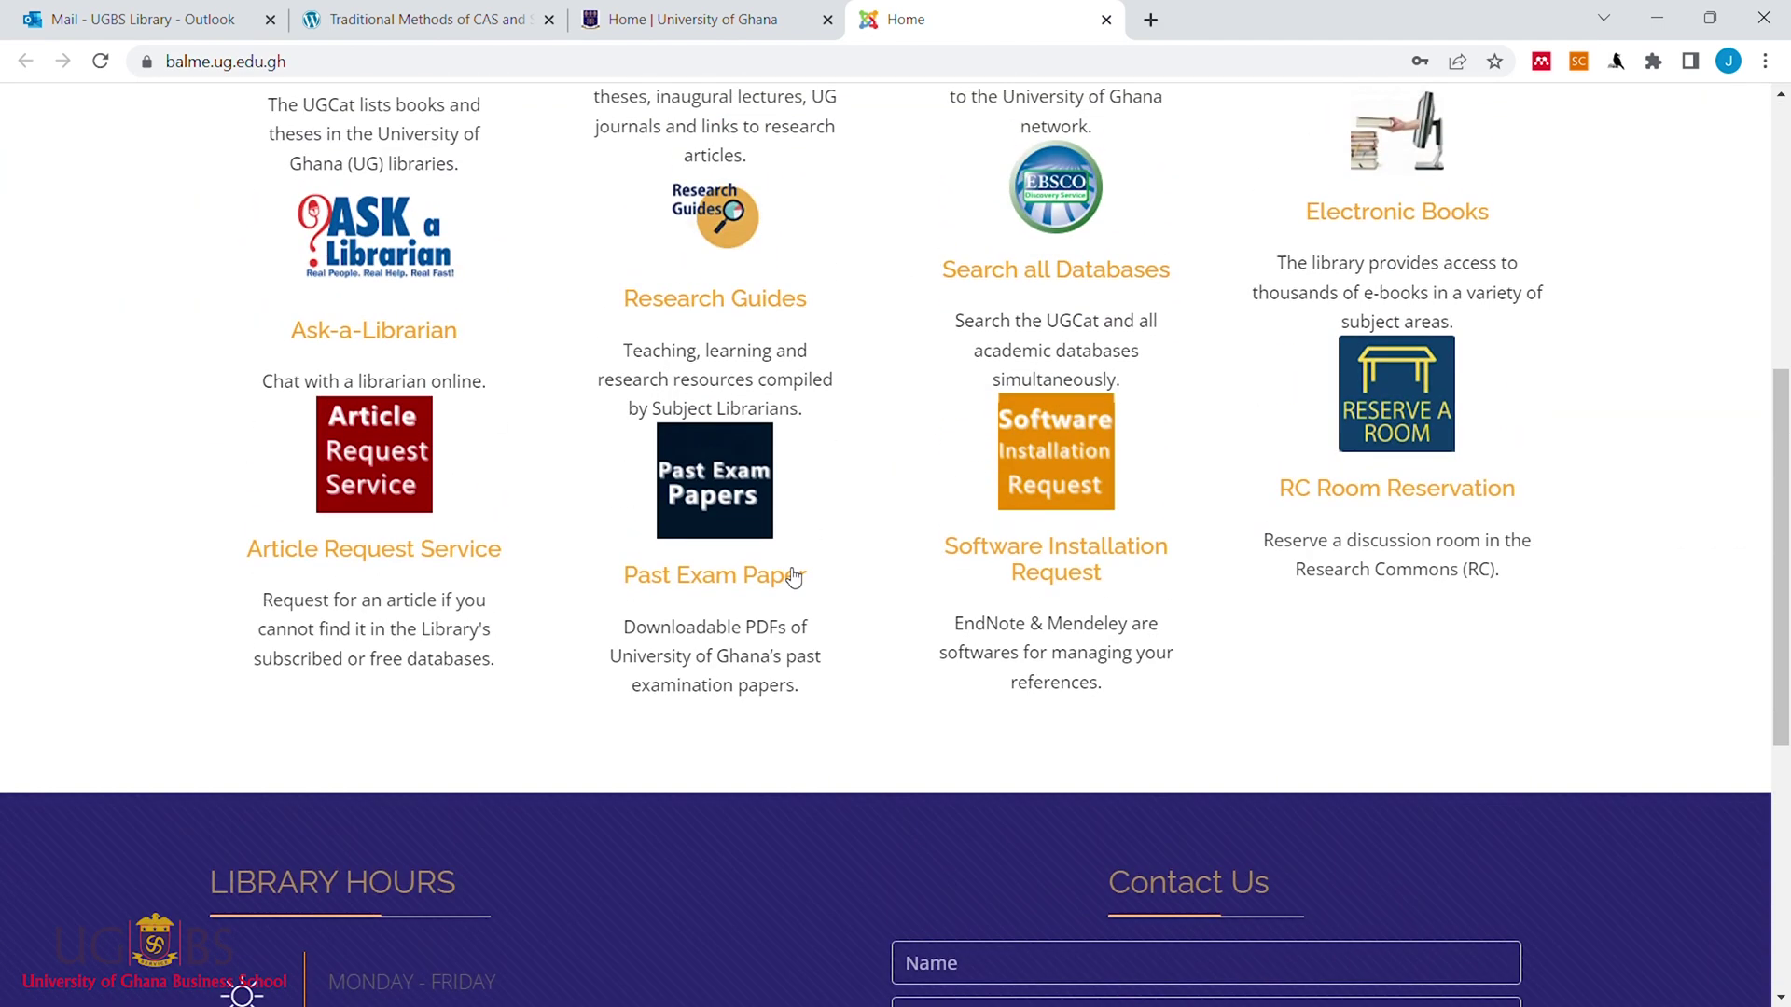
Choose the Past Exam Papers tile on balme.ug.edu.gh to bring up its registration form.
click(720, 588)
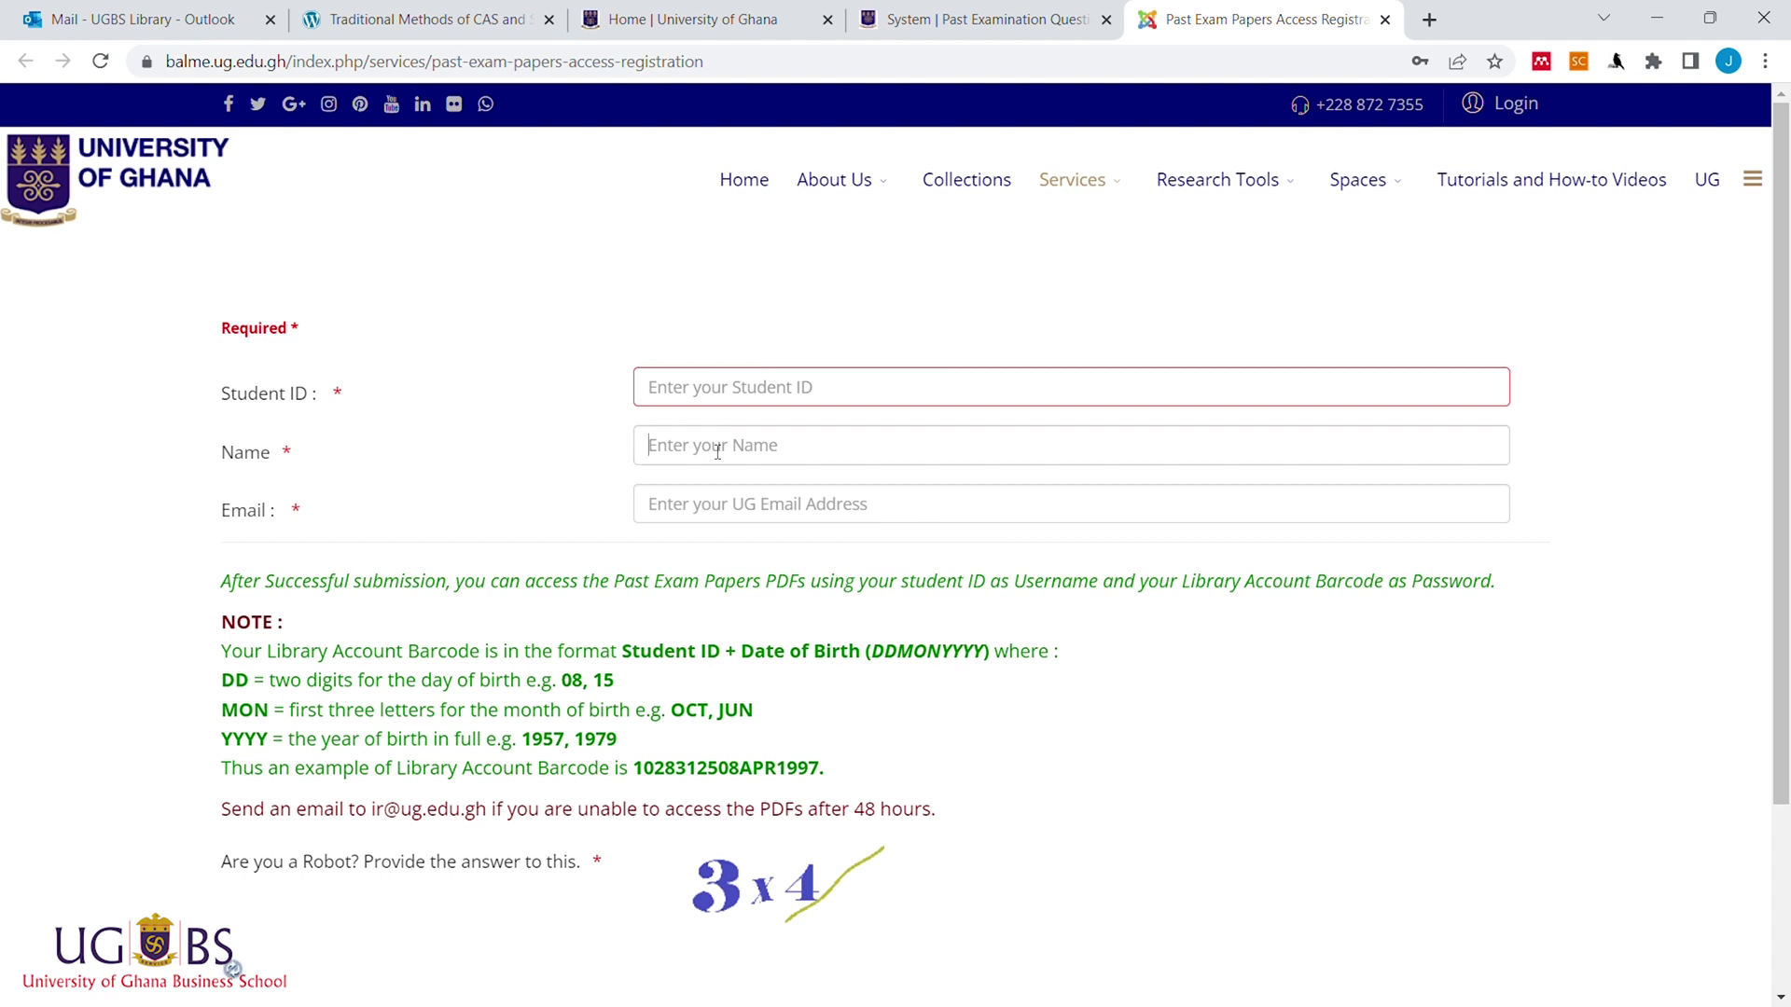
Move through the registration form's email and captcha fields, leaving them unfilled.
click(699, 511)
scroll(700, 511, down, 2)
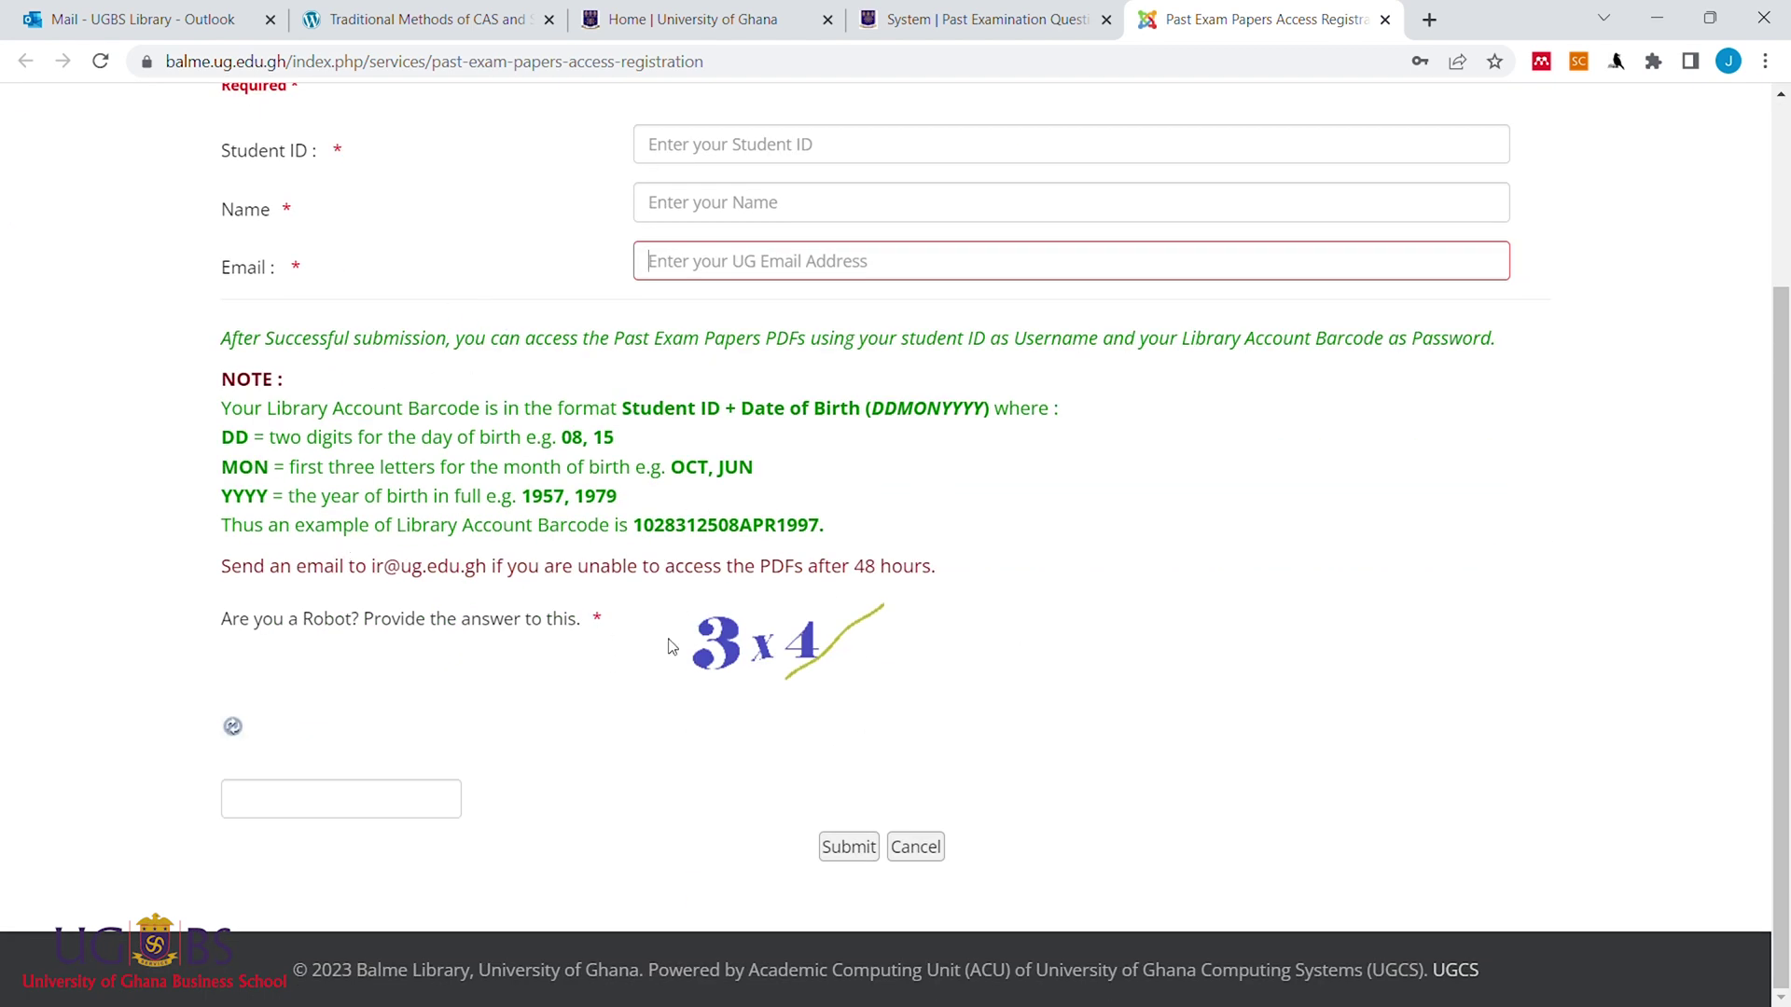
click(360, 812)
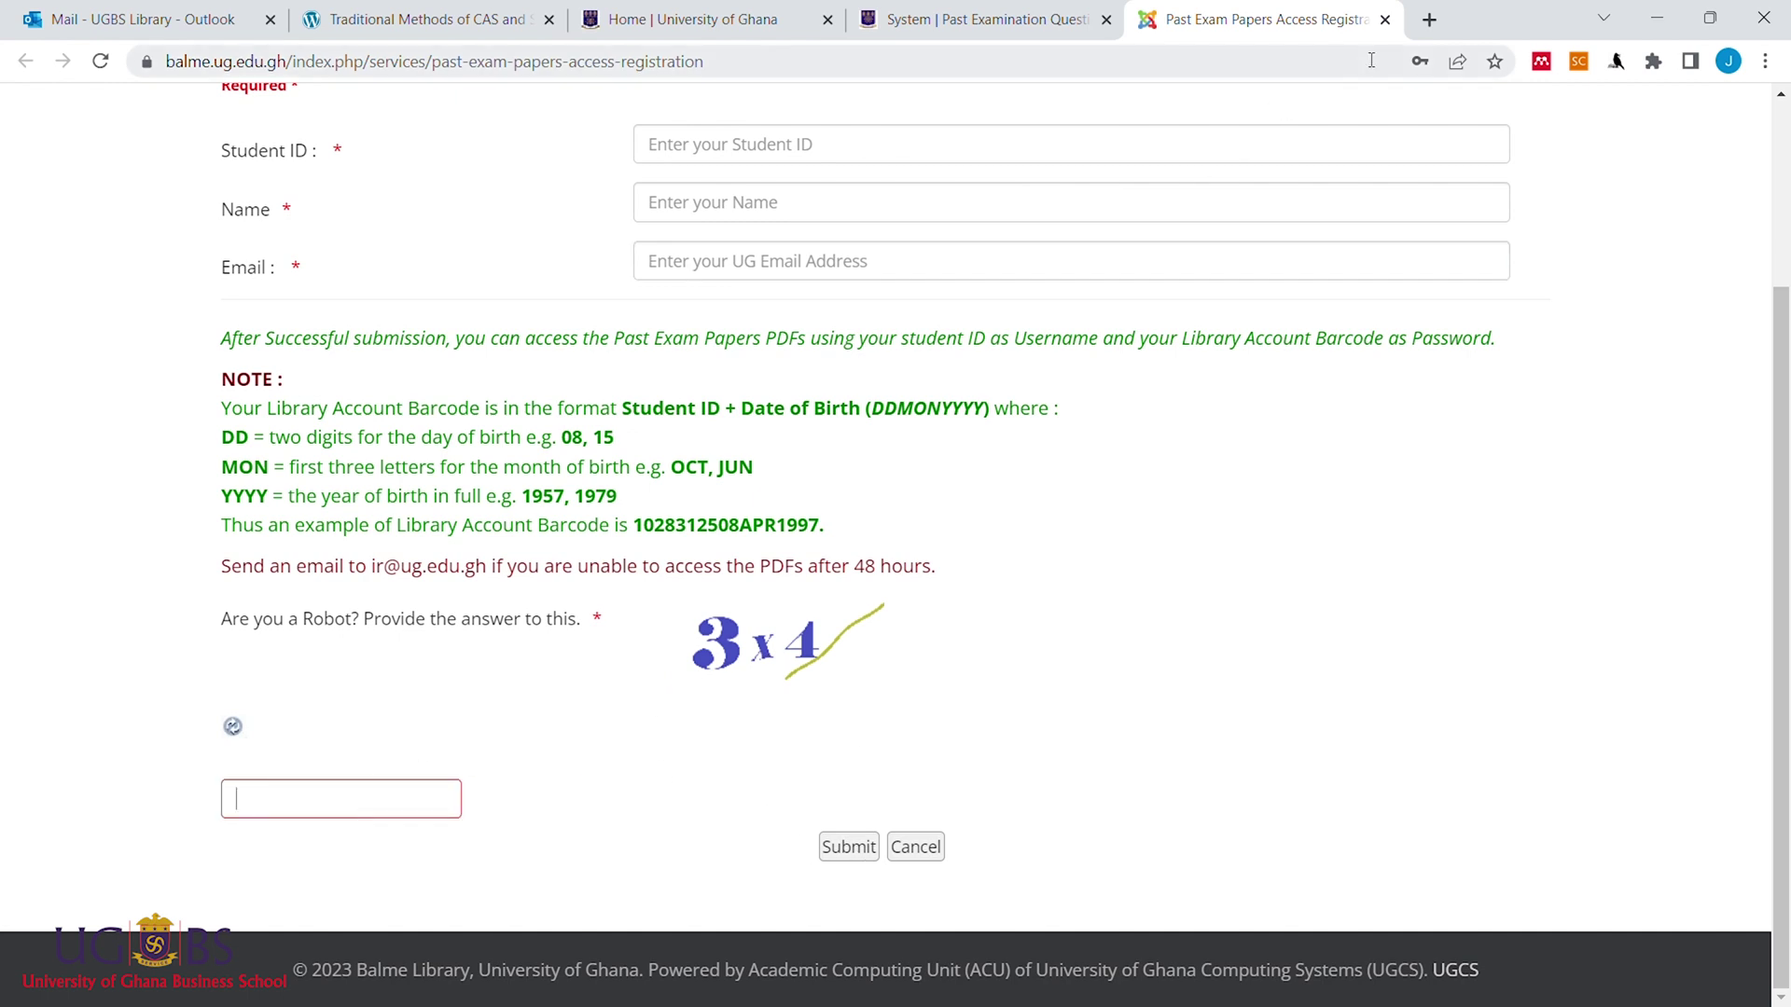
Close the registration form tab and go to the Student/Staff Login page.
click(1384, 20)
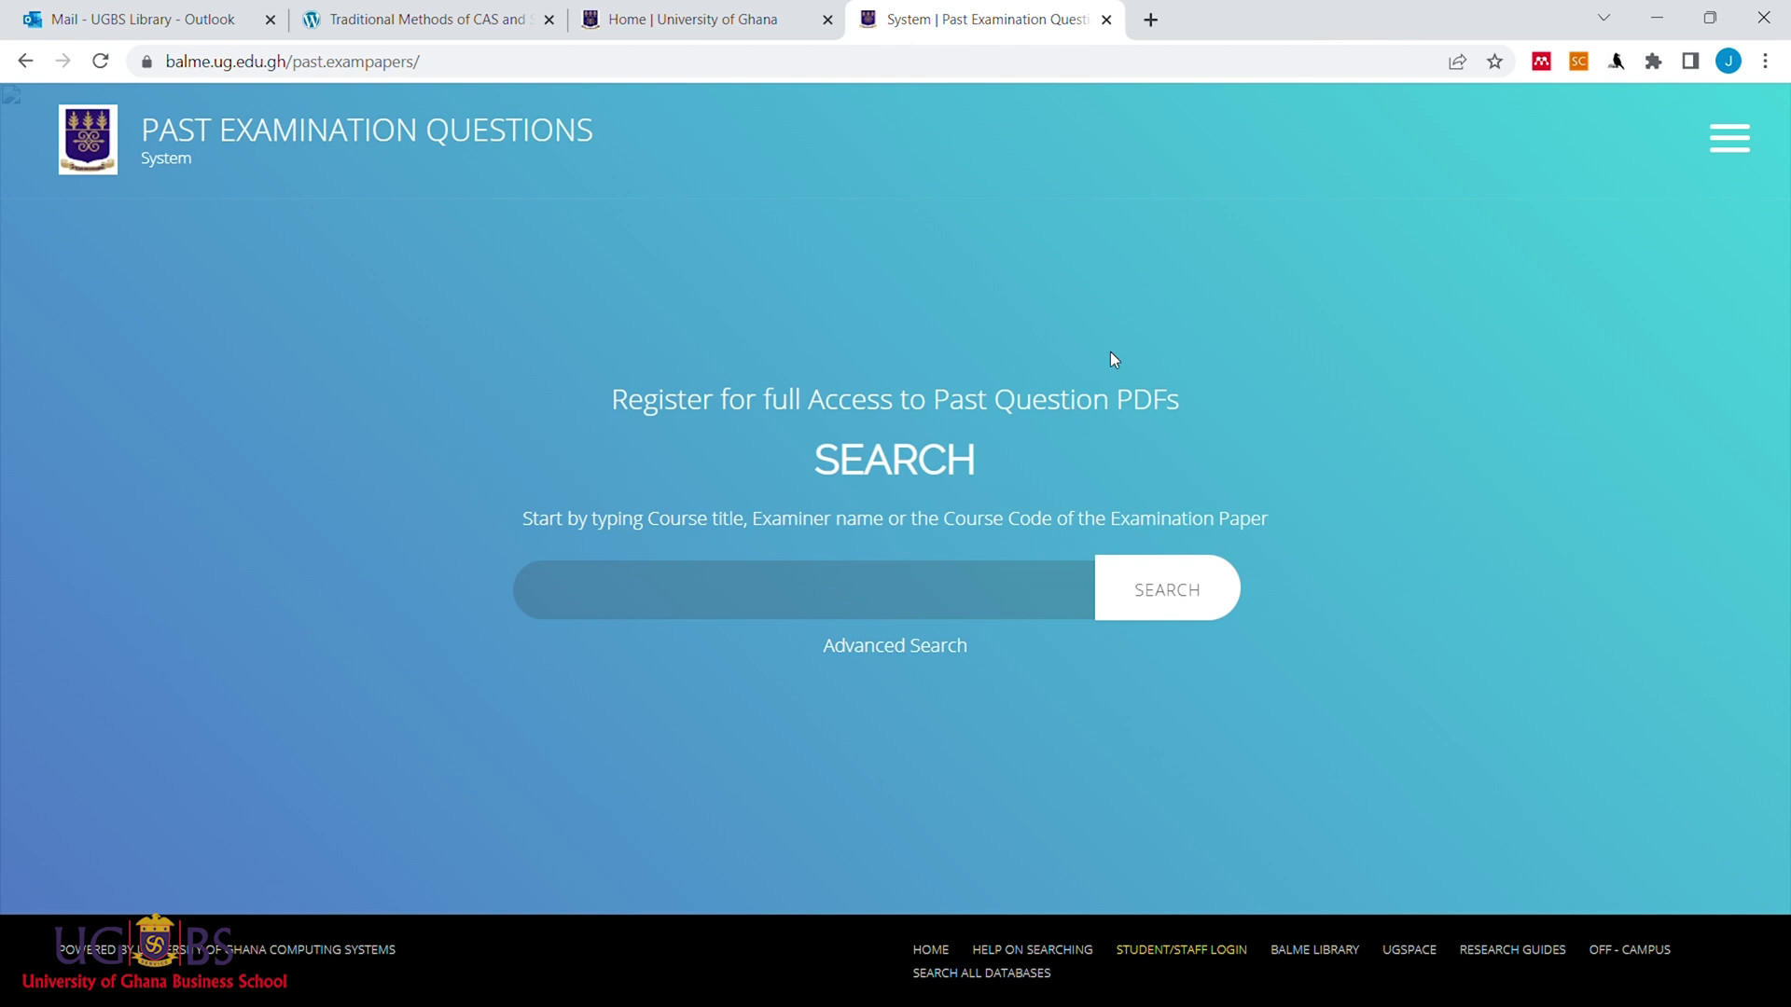
click(1729, 137)
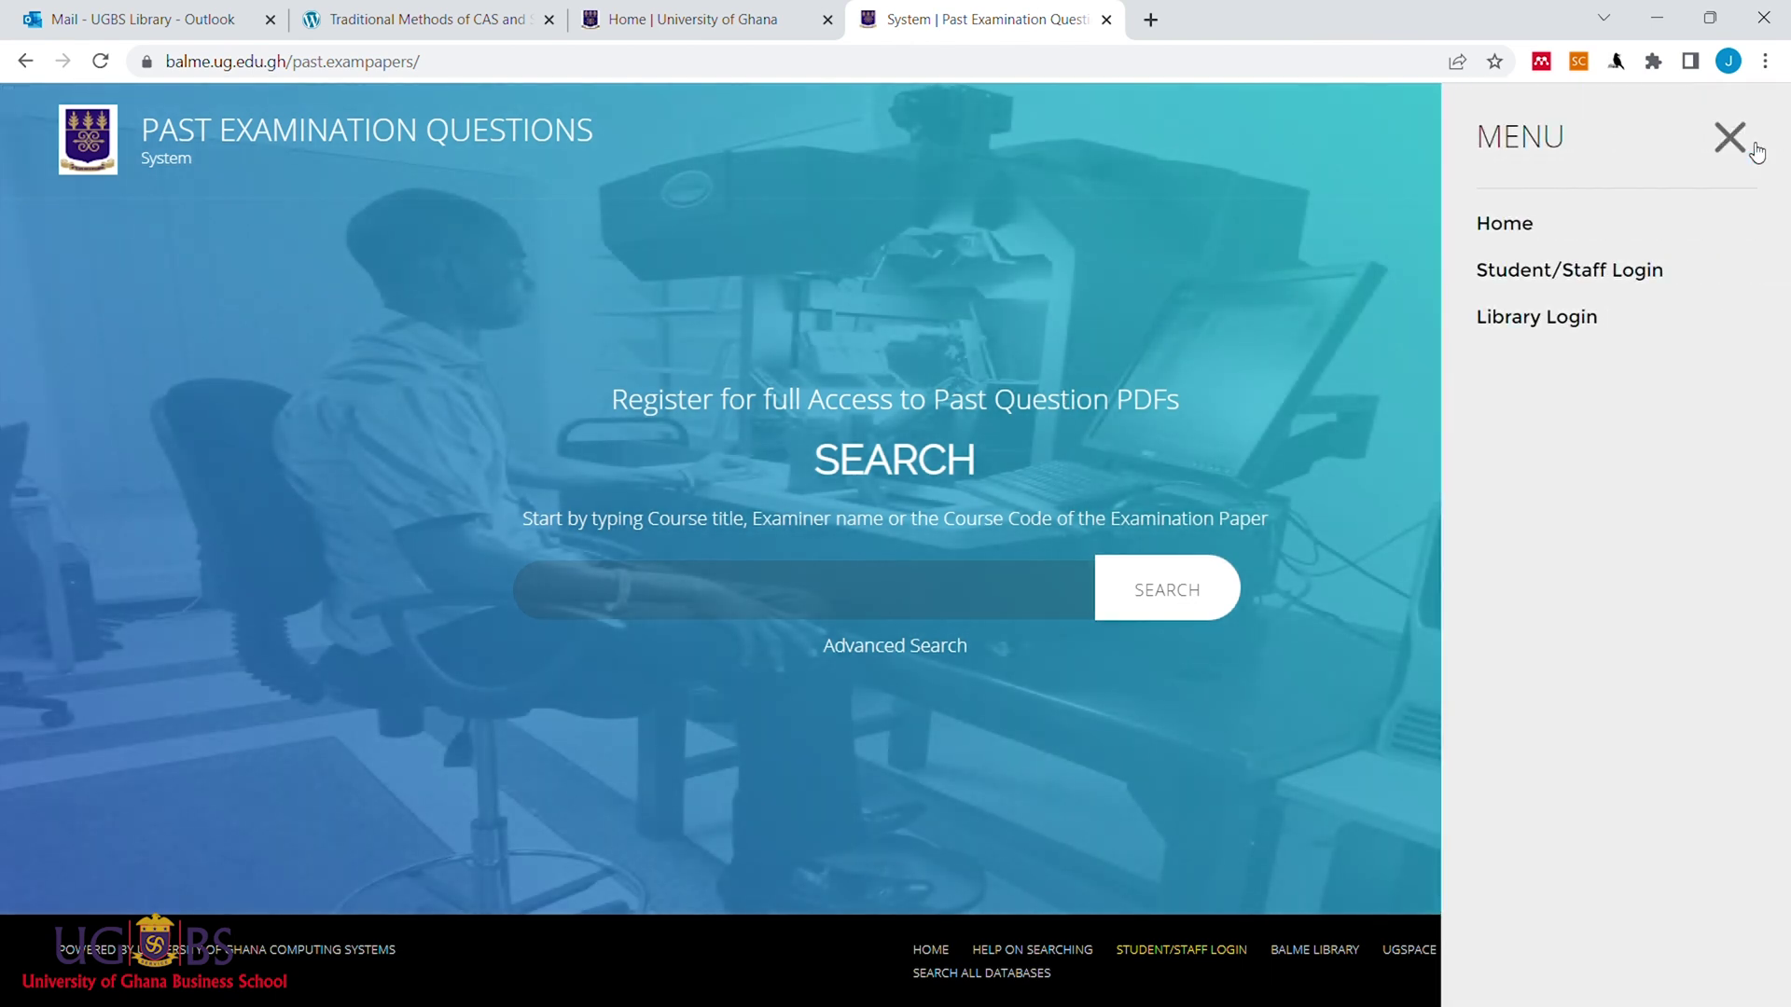
click(1617, 274)
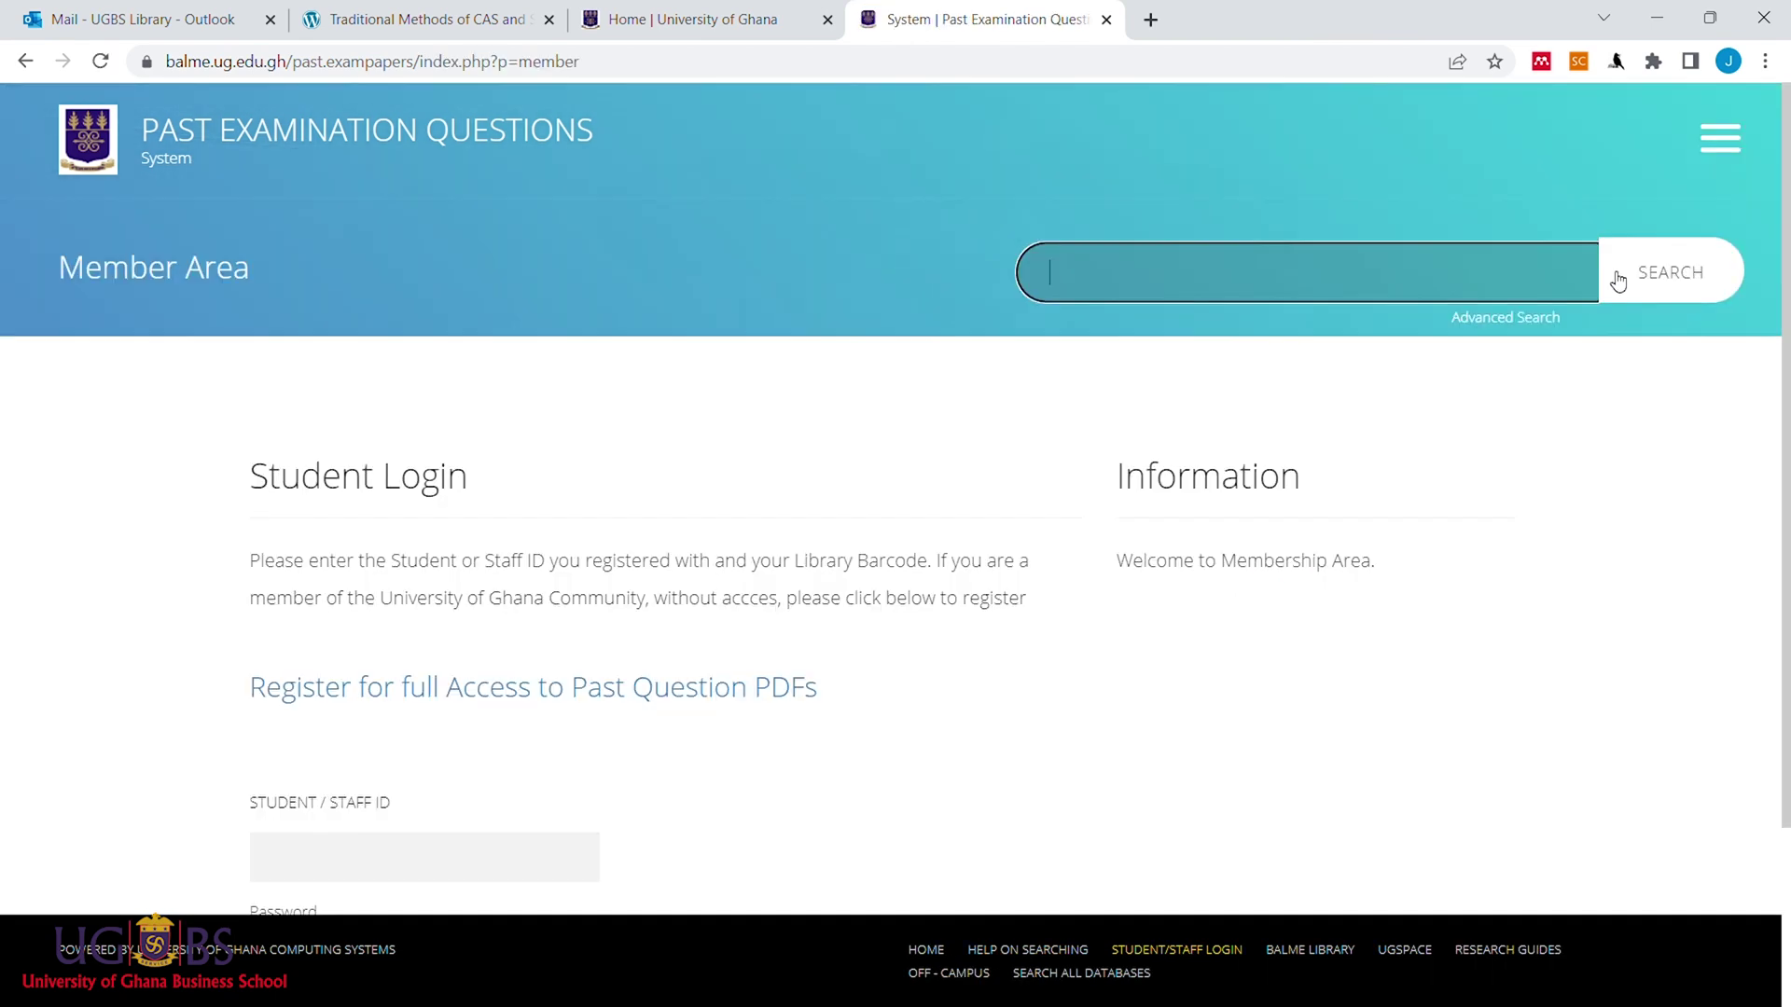
text(jacinta)
Replace the prefilled Student ID and password, then log in.
drag(409, 872, 196, 897)
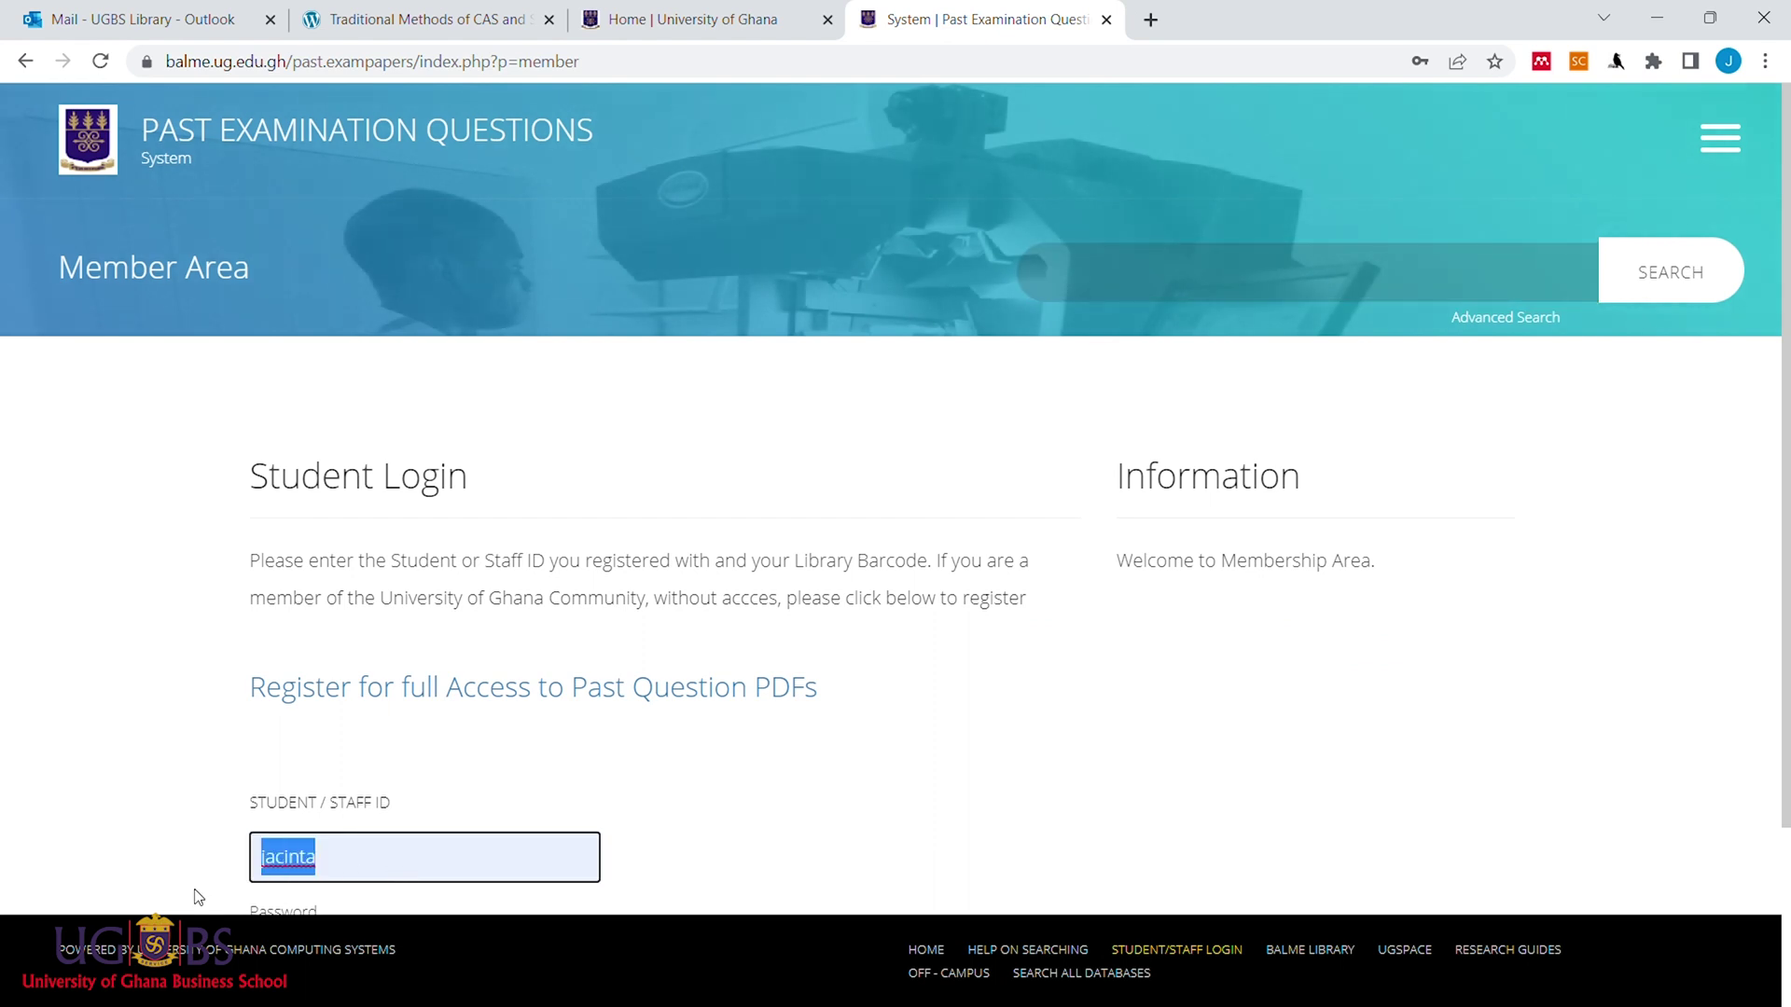
key(BackSpace)
text(2)
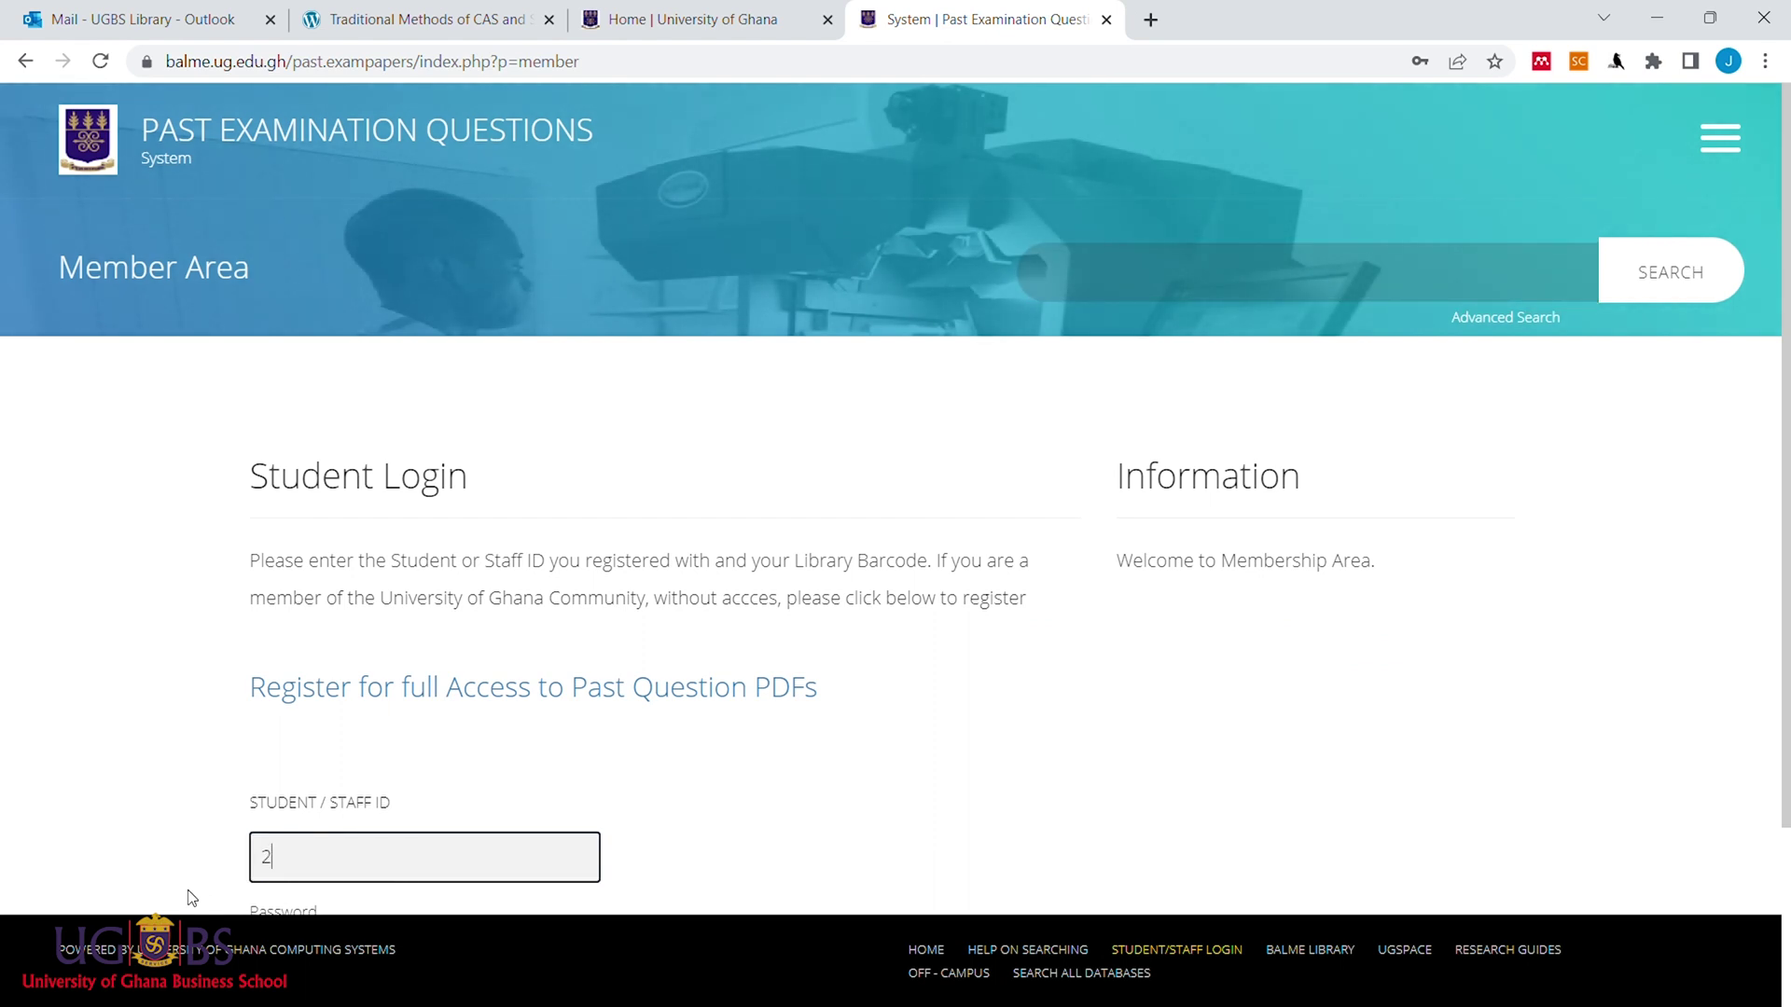
text(7251)
scroll(319, 792, down, 2)
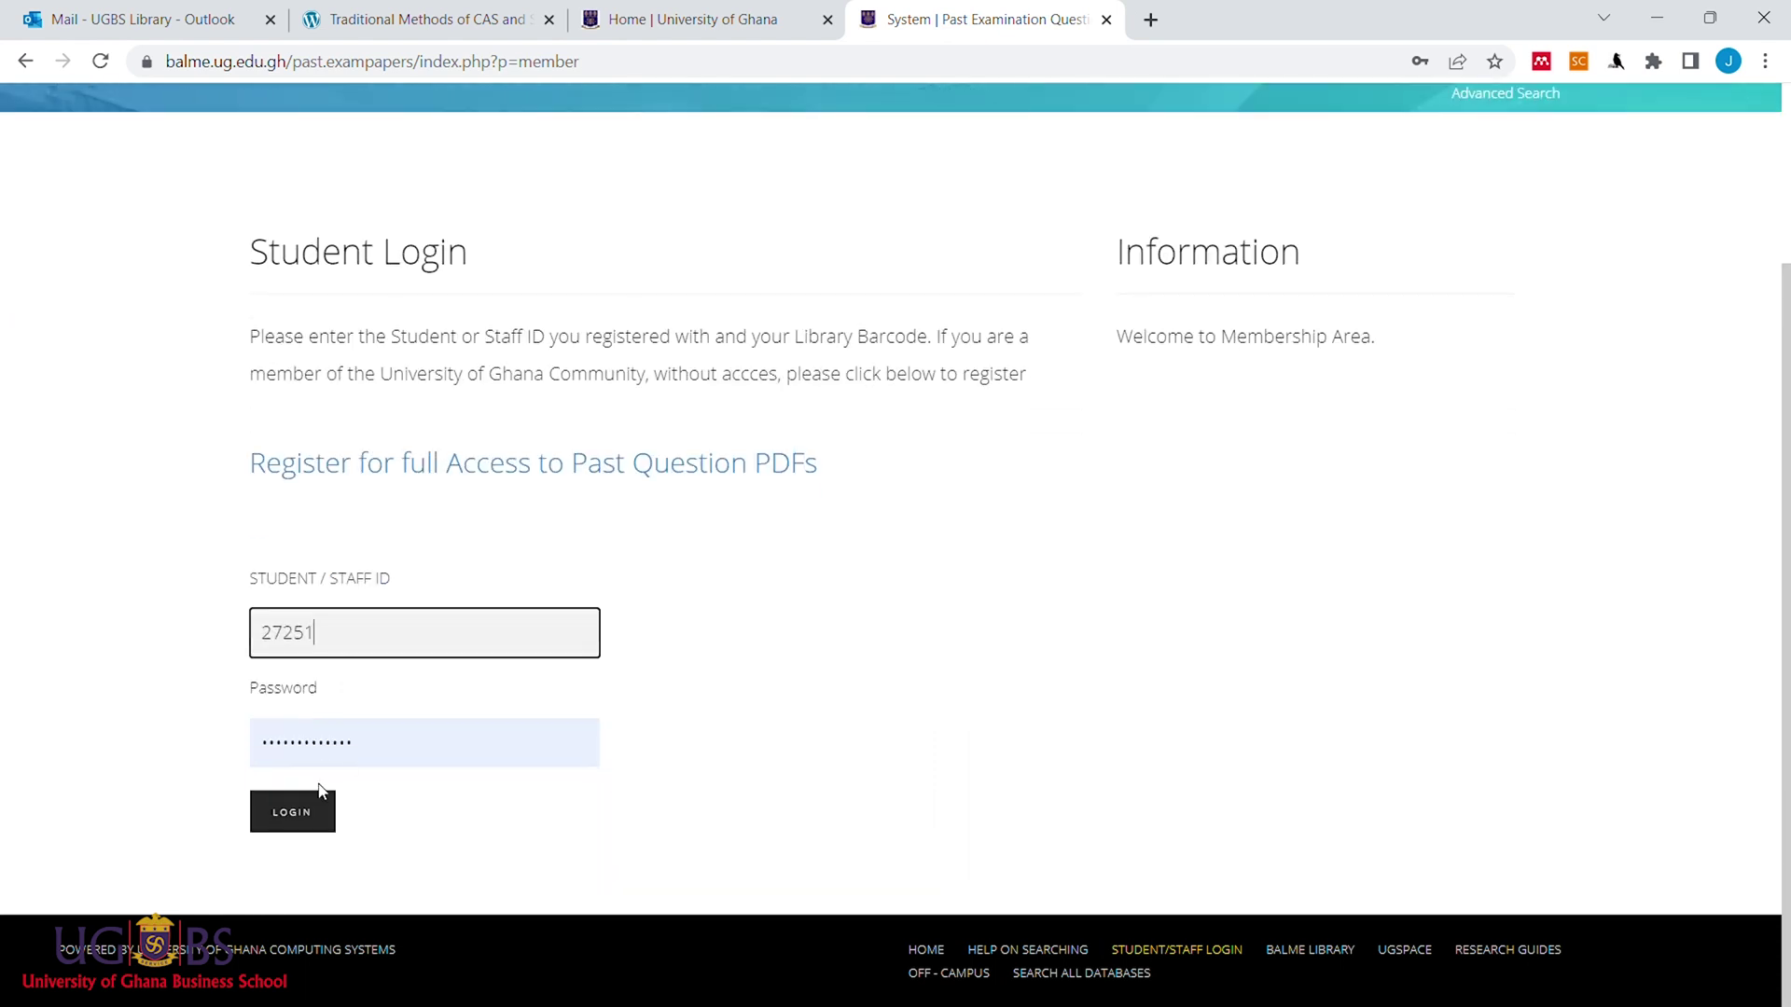
double_click(384, 754)
key(BackSpace)
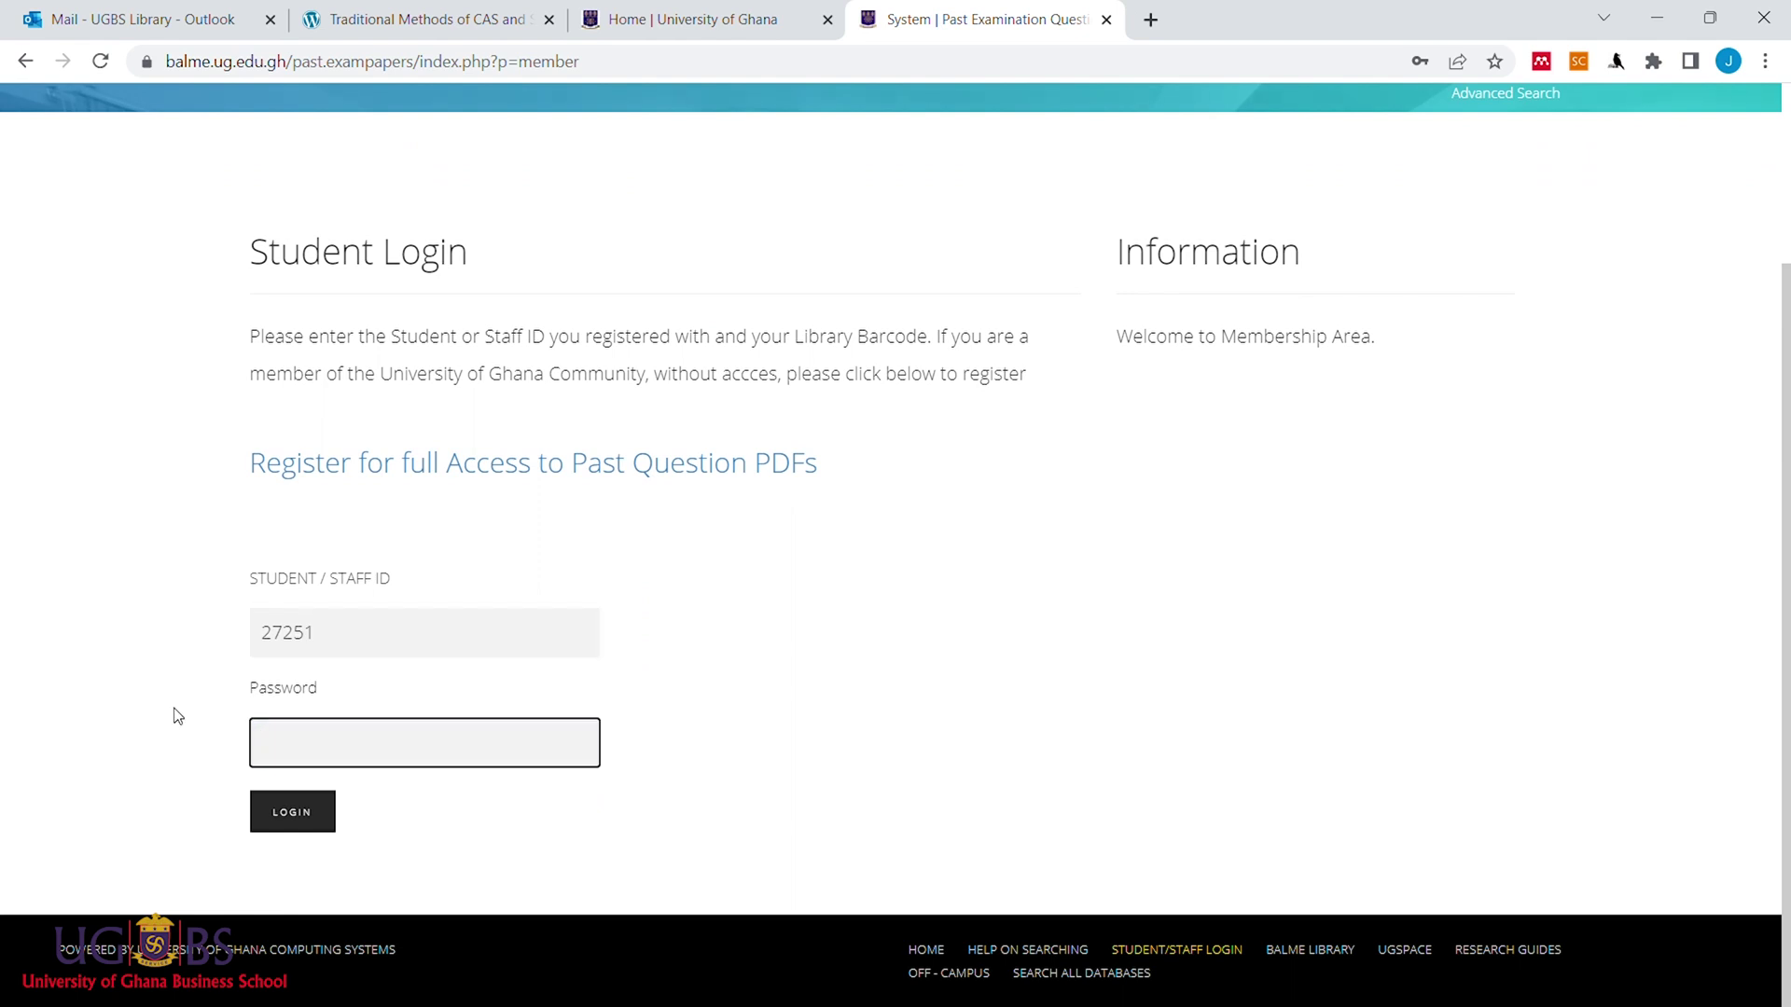
text(12)
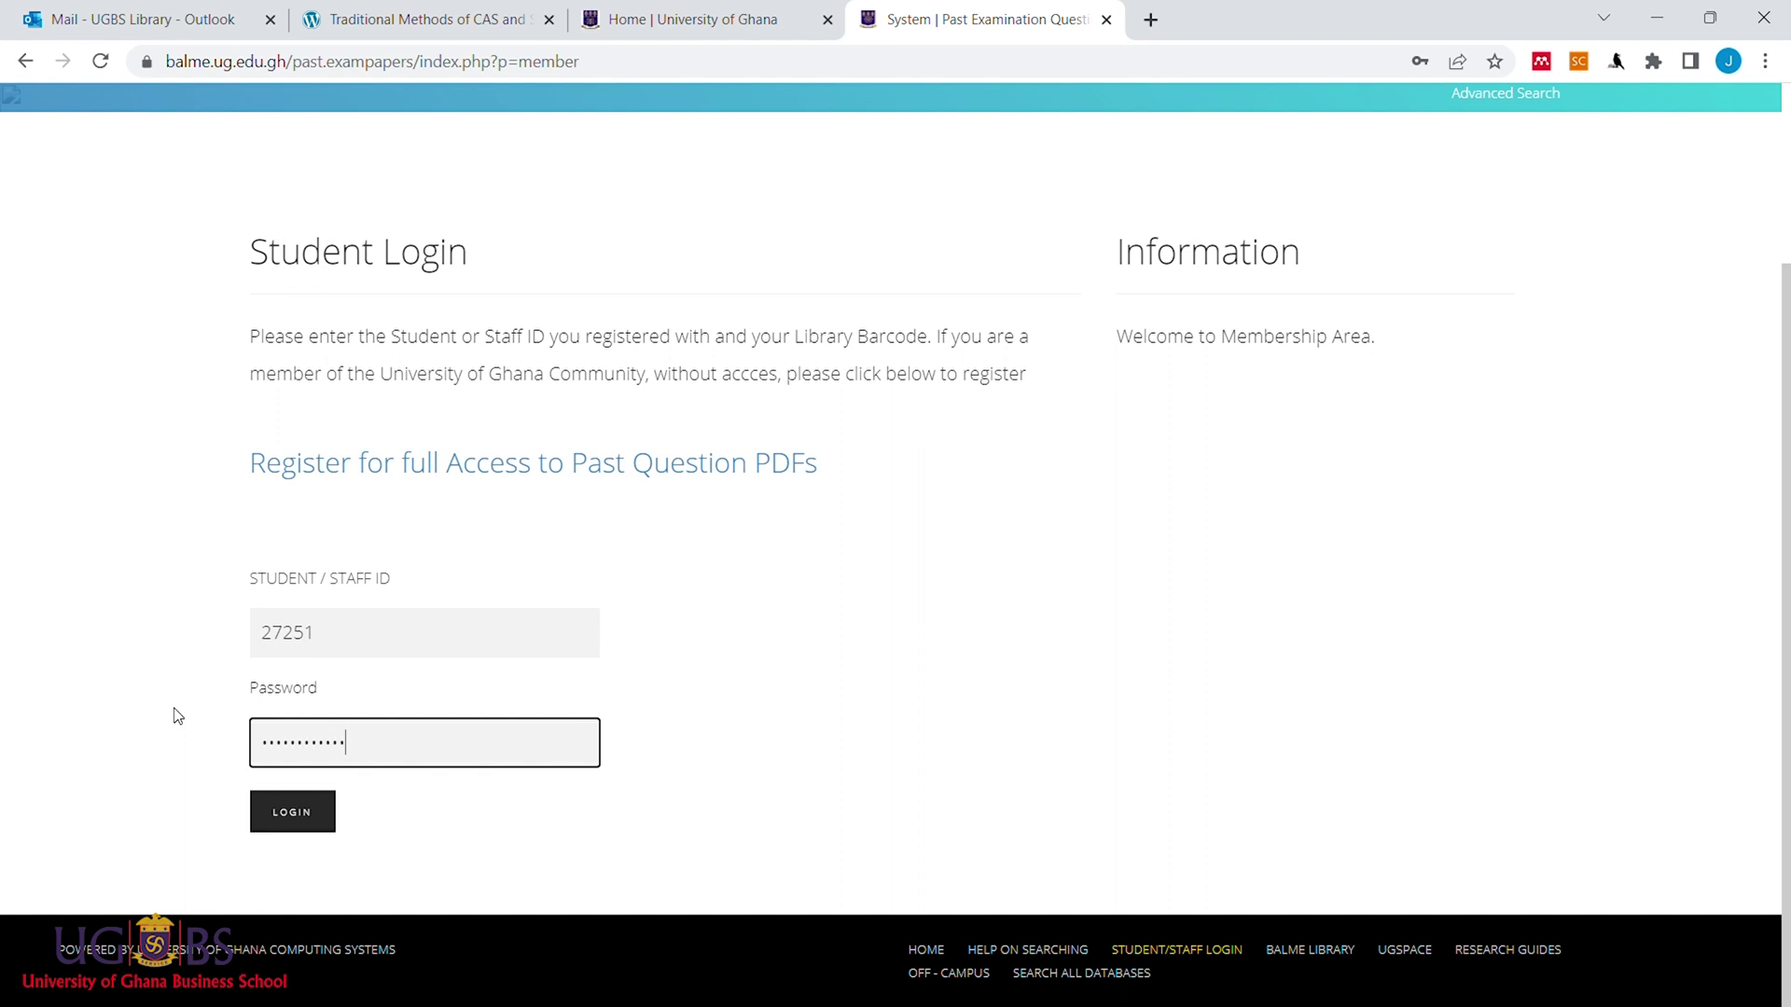
click(268, 815)
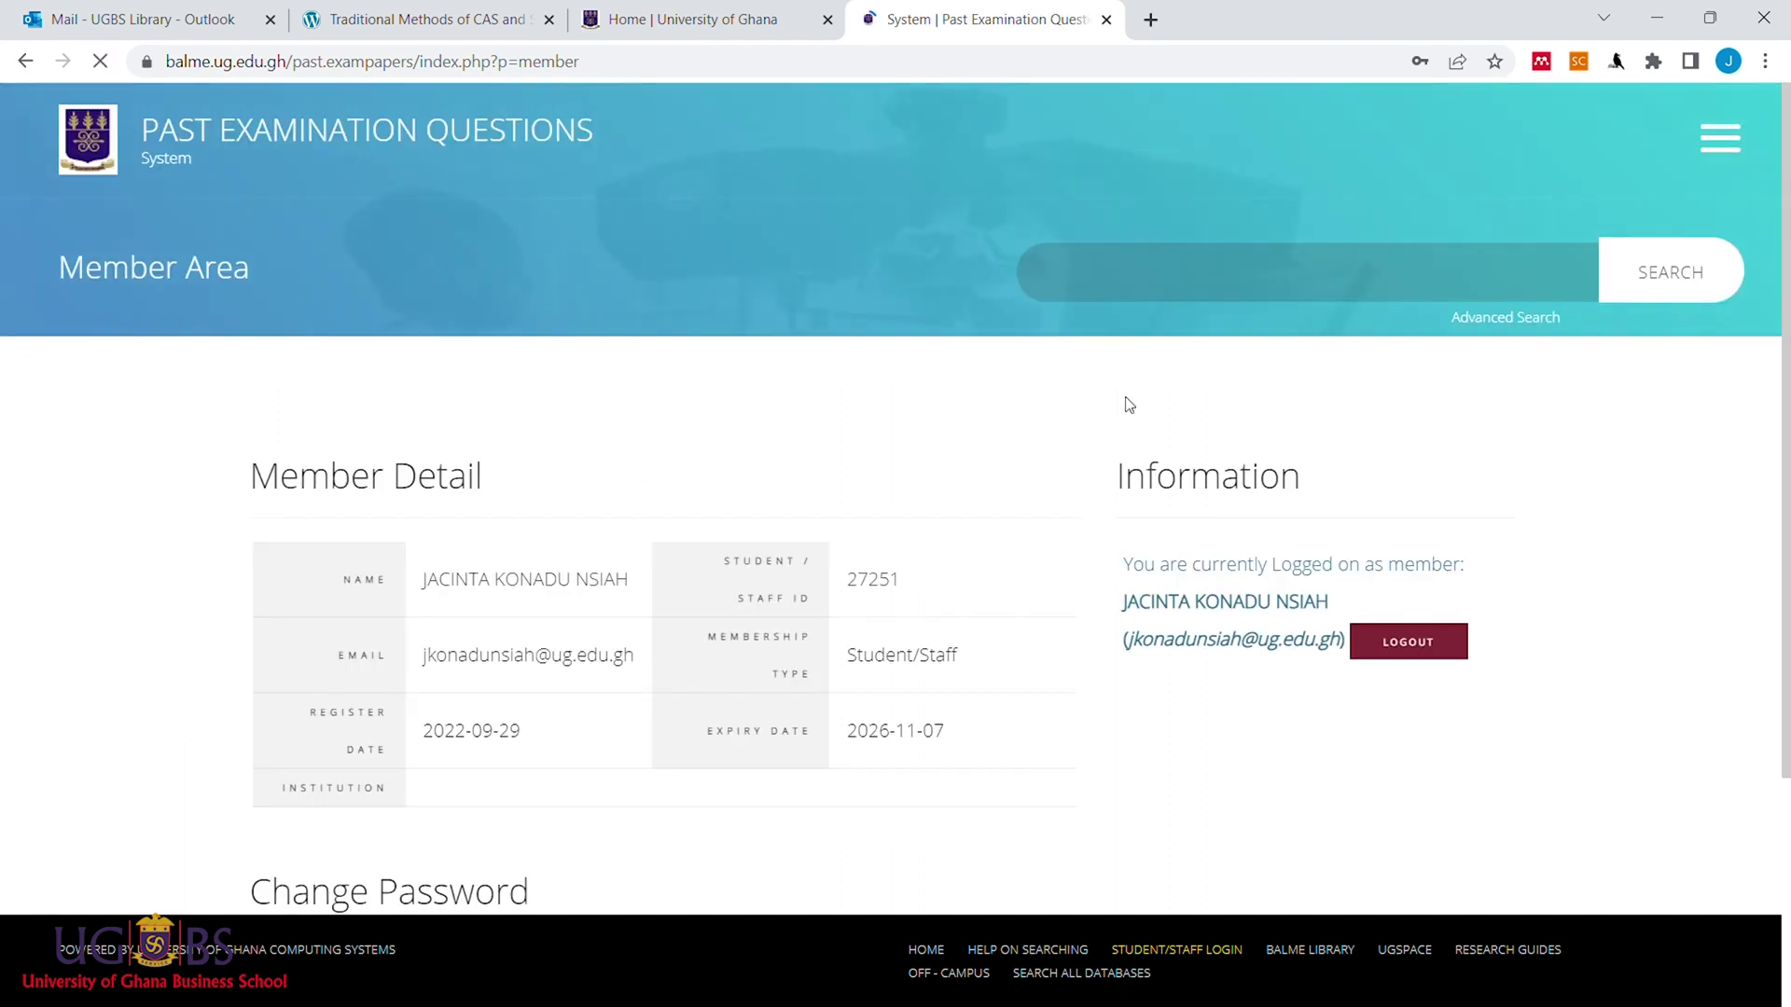
Search for 'UGBS 601' and open the UGBS 601: Managerial Accounting result.
click(1136, 274)
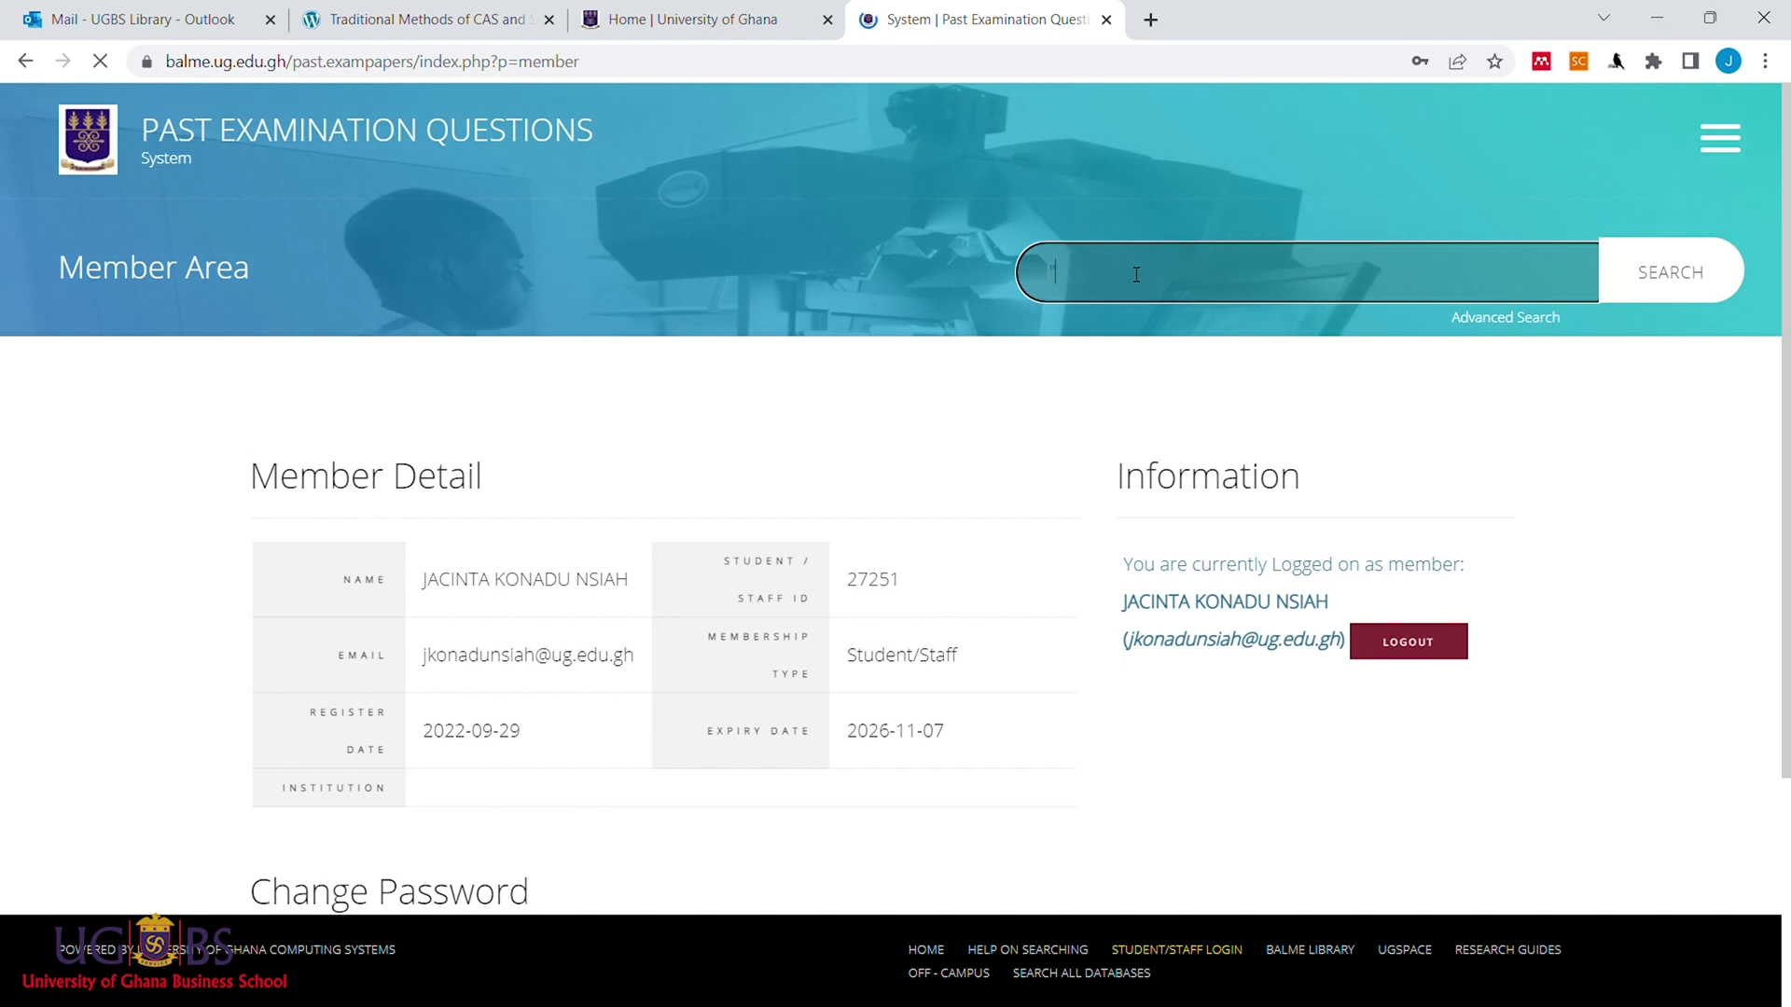
text(UGBS )
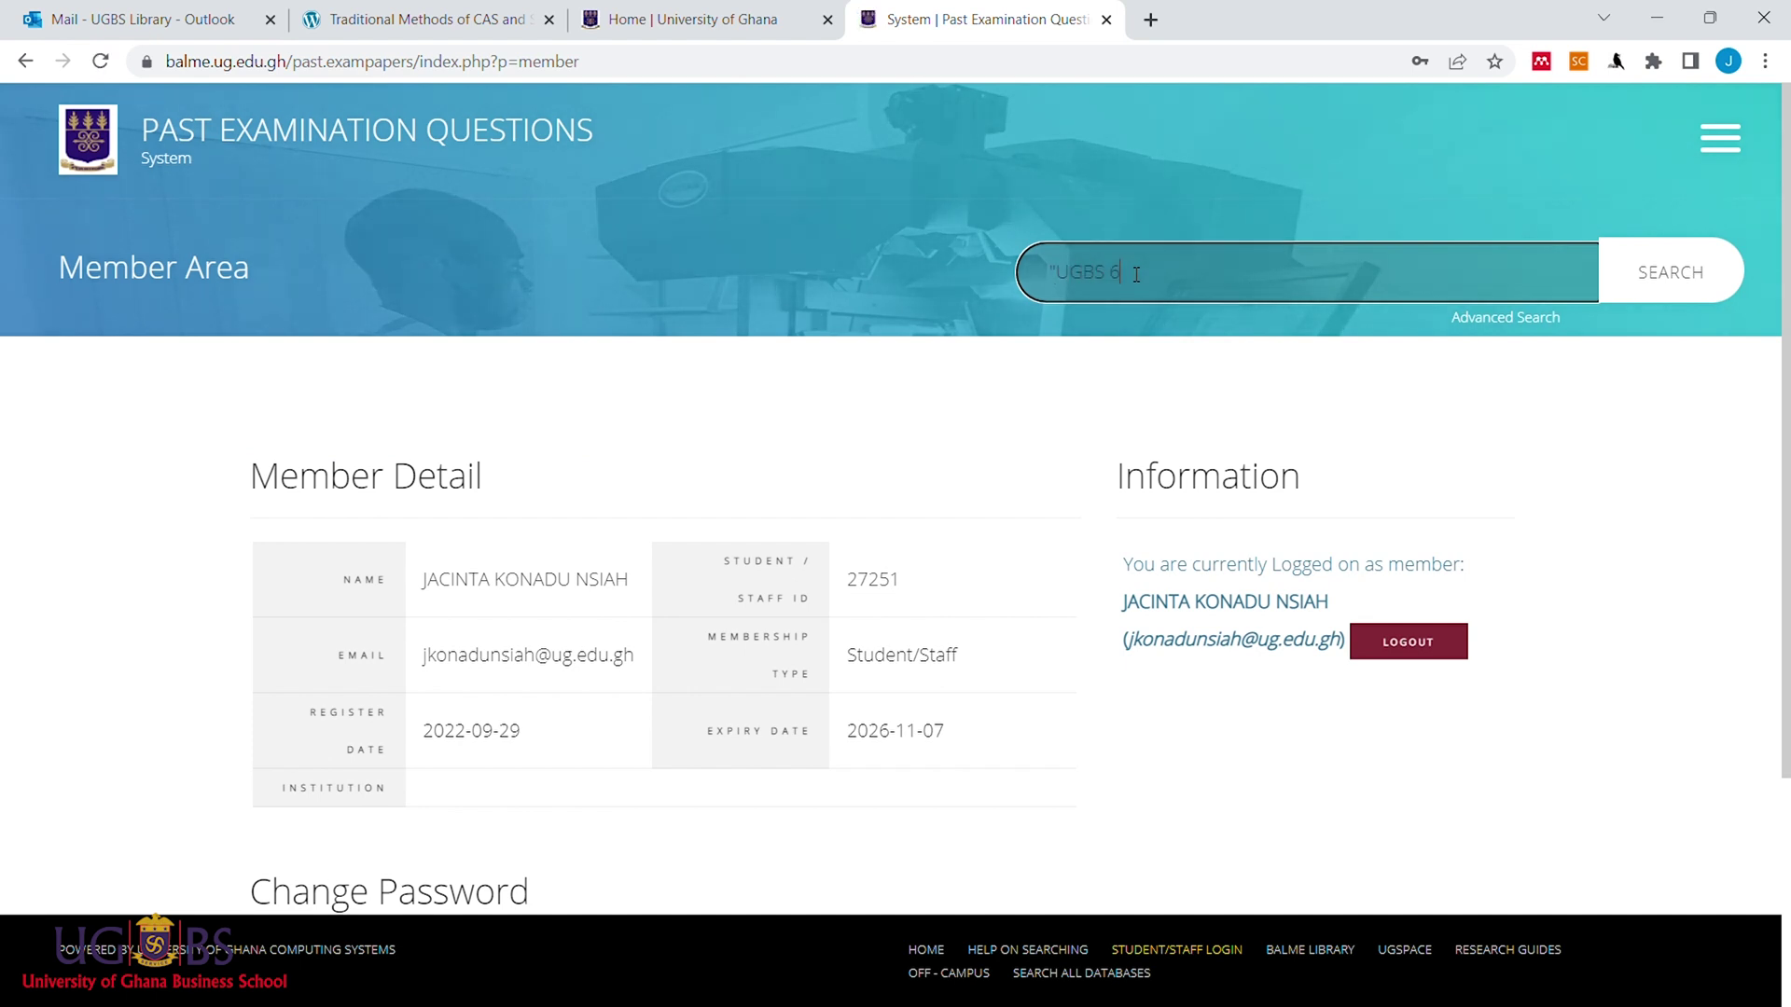
text(601)
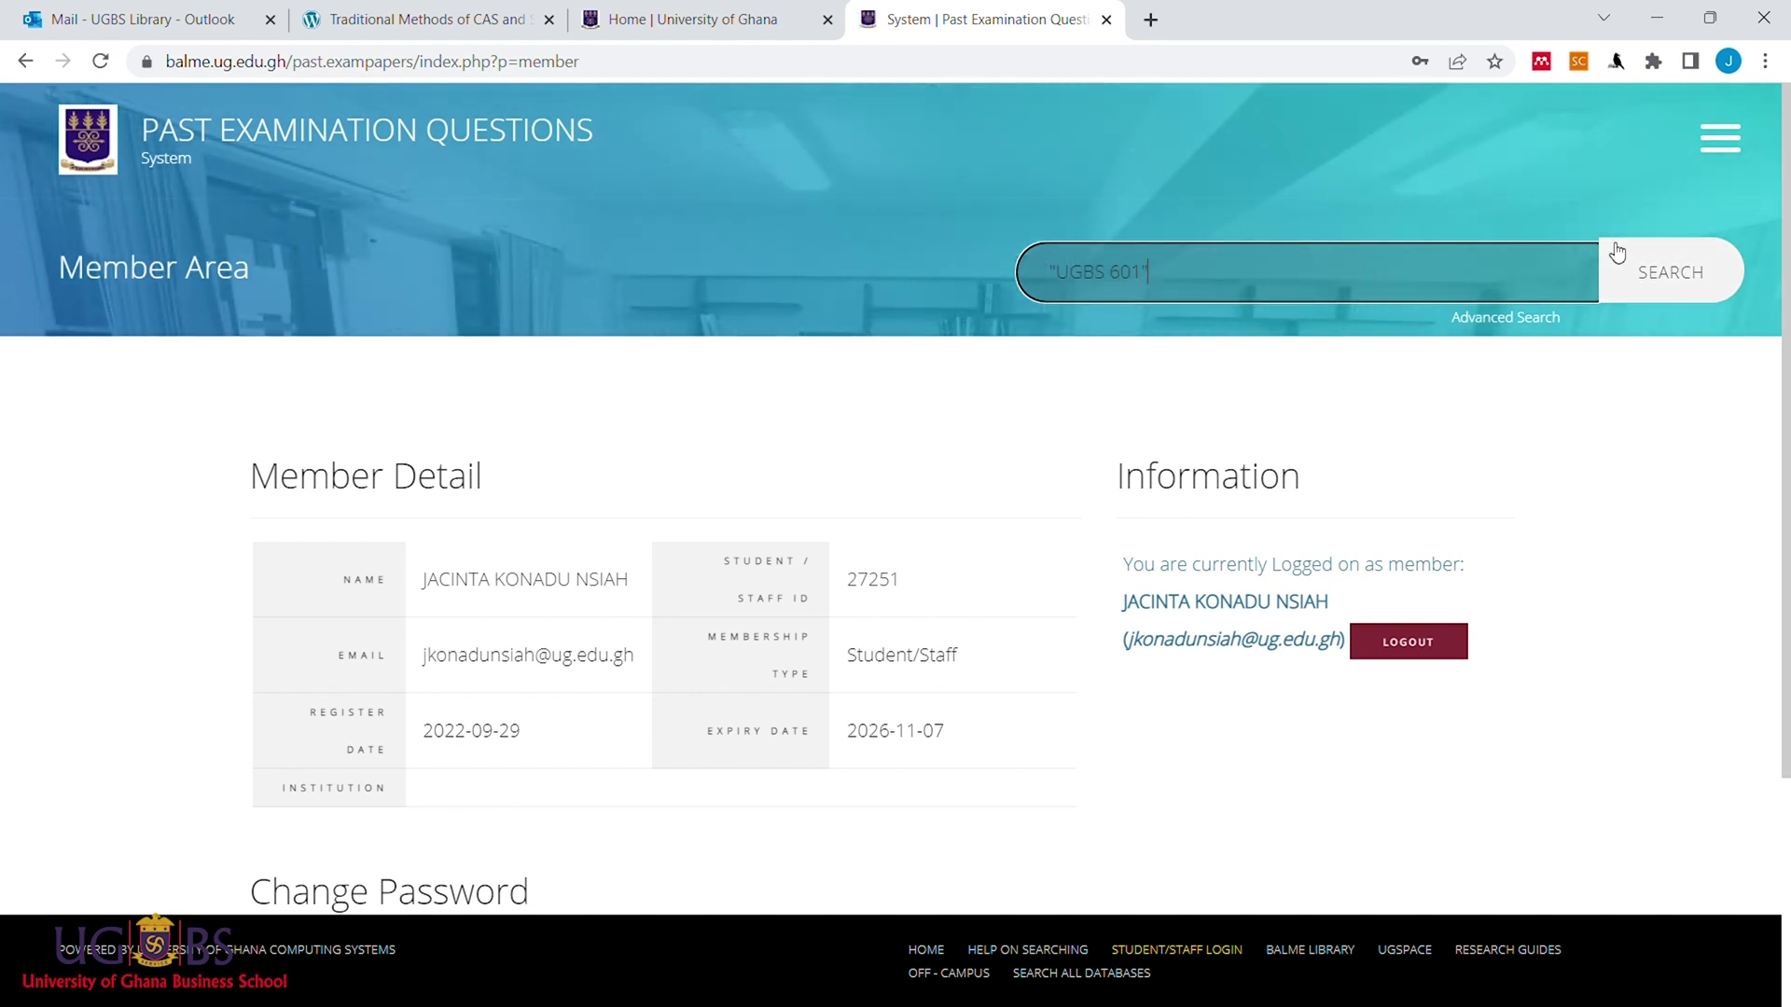
click(1645, 266)
scroll(988, 477, down, 2)
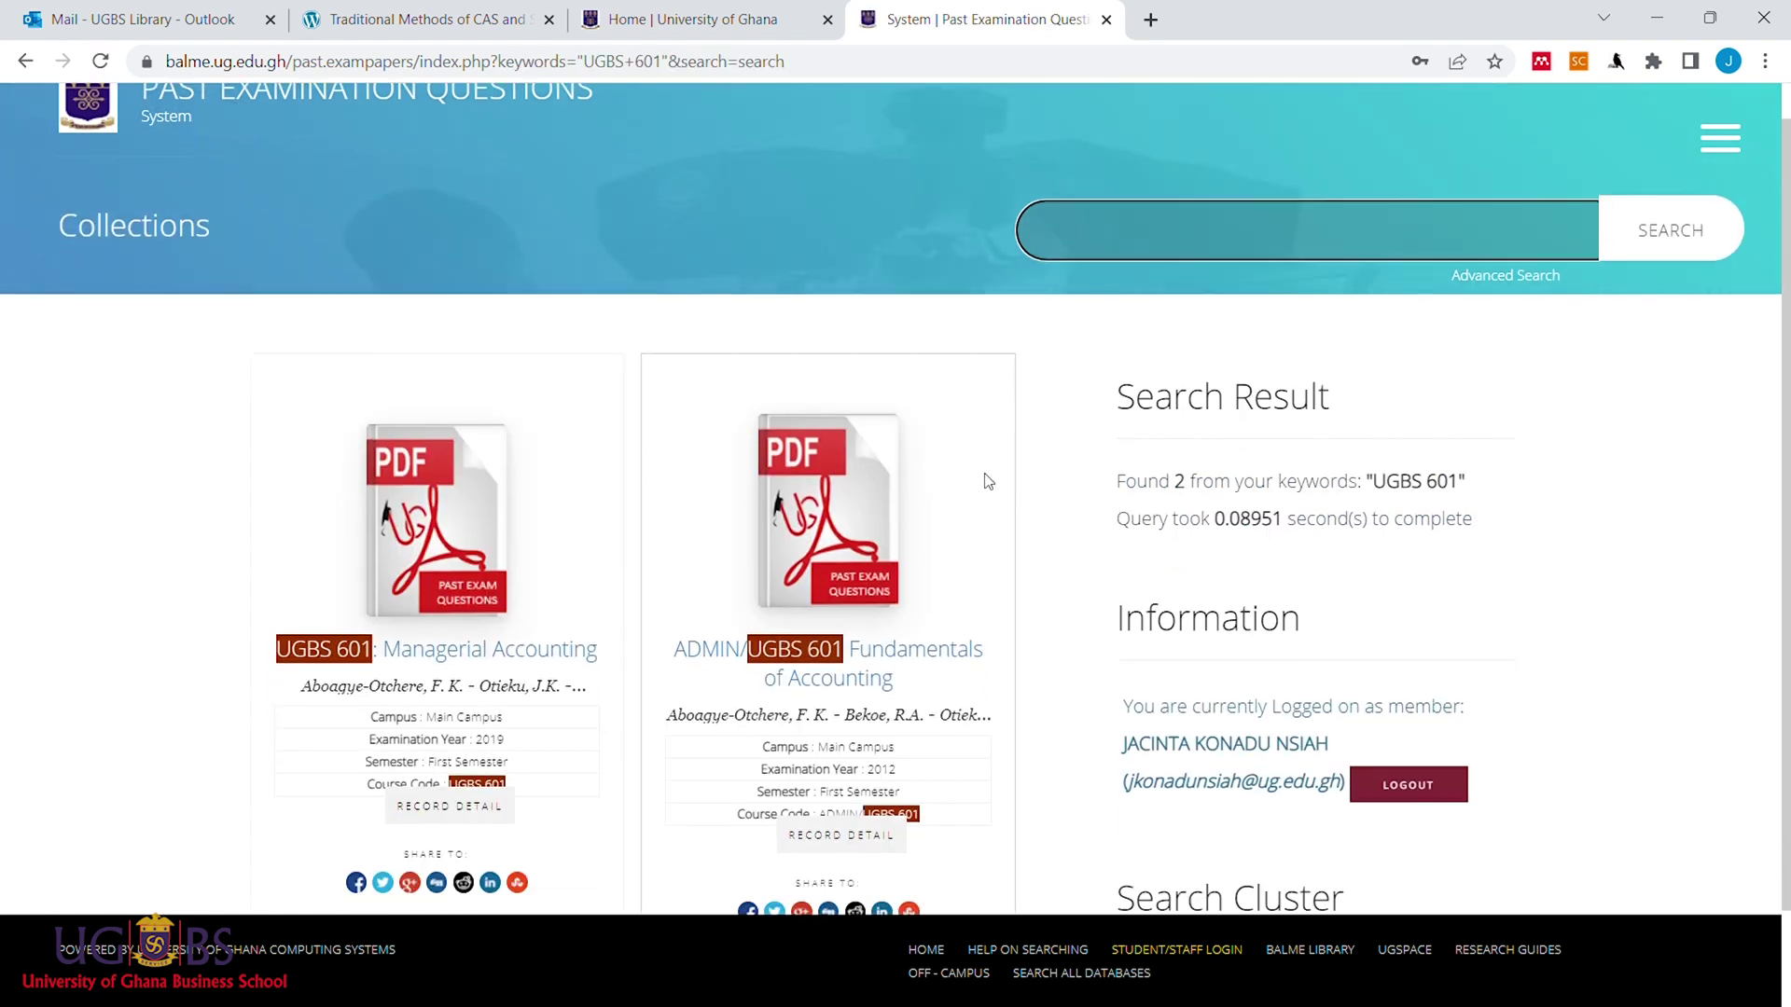
click(508, 547)
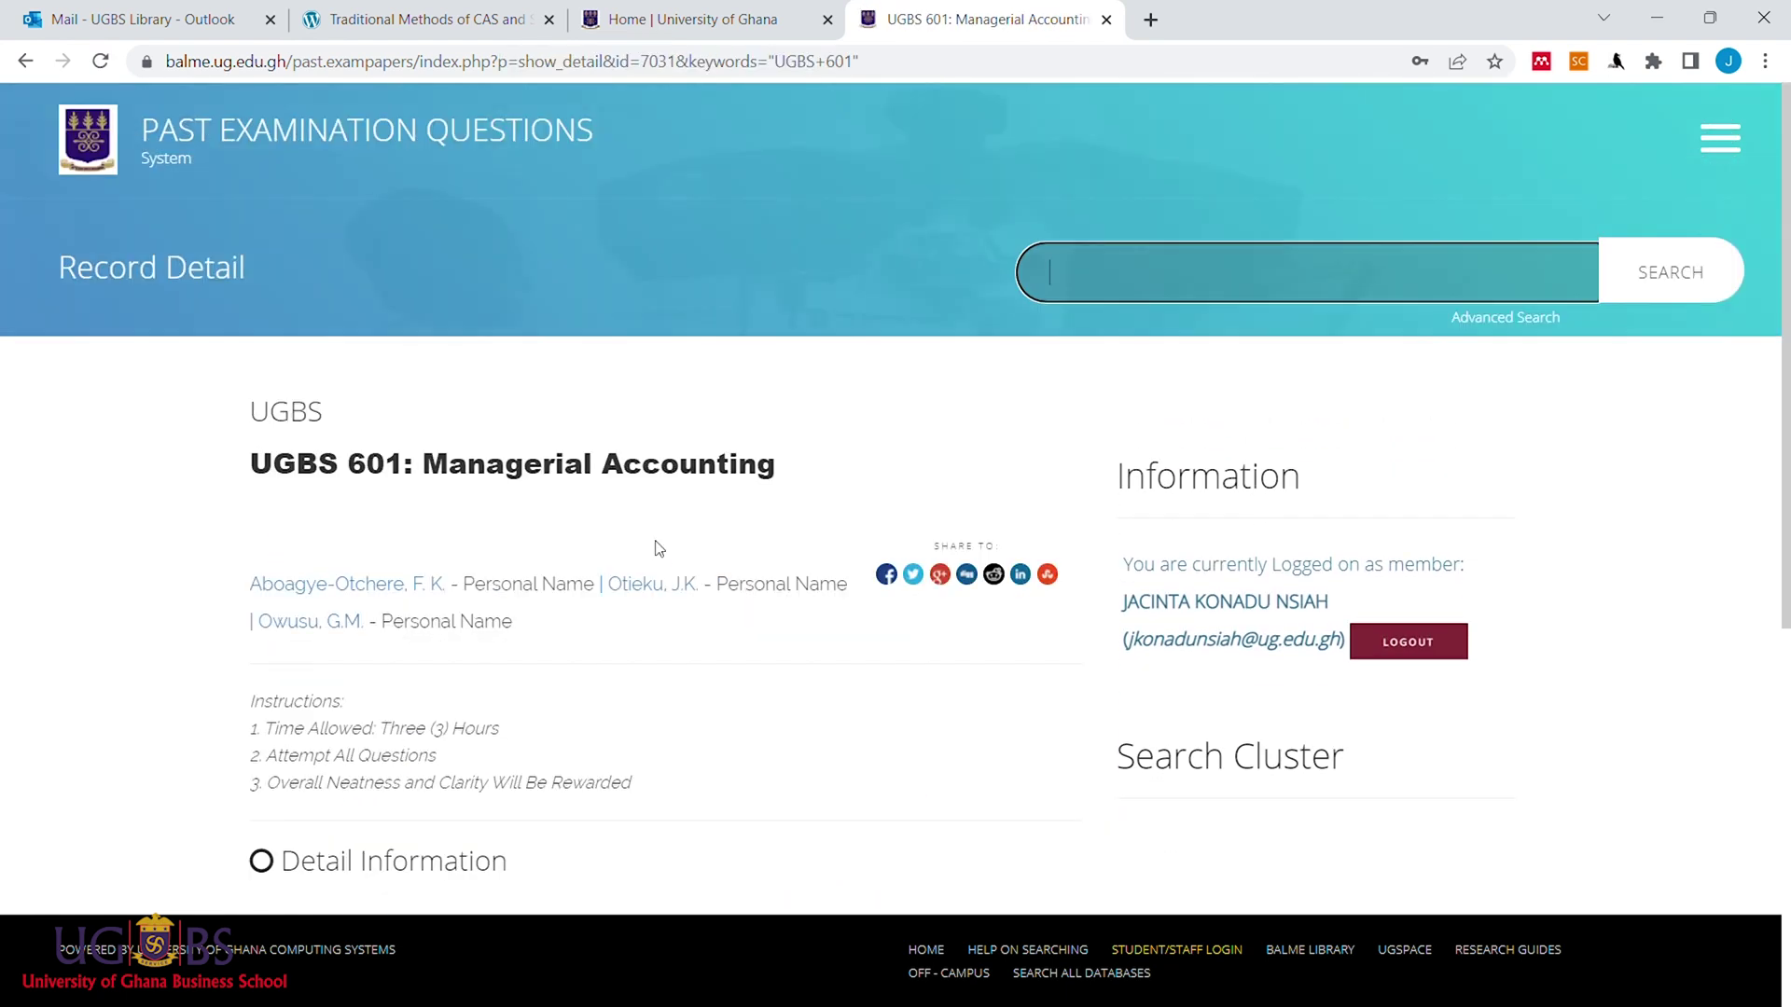
scroll(507, 548, down, 5)
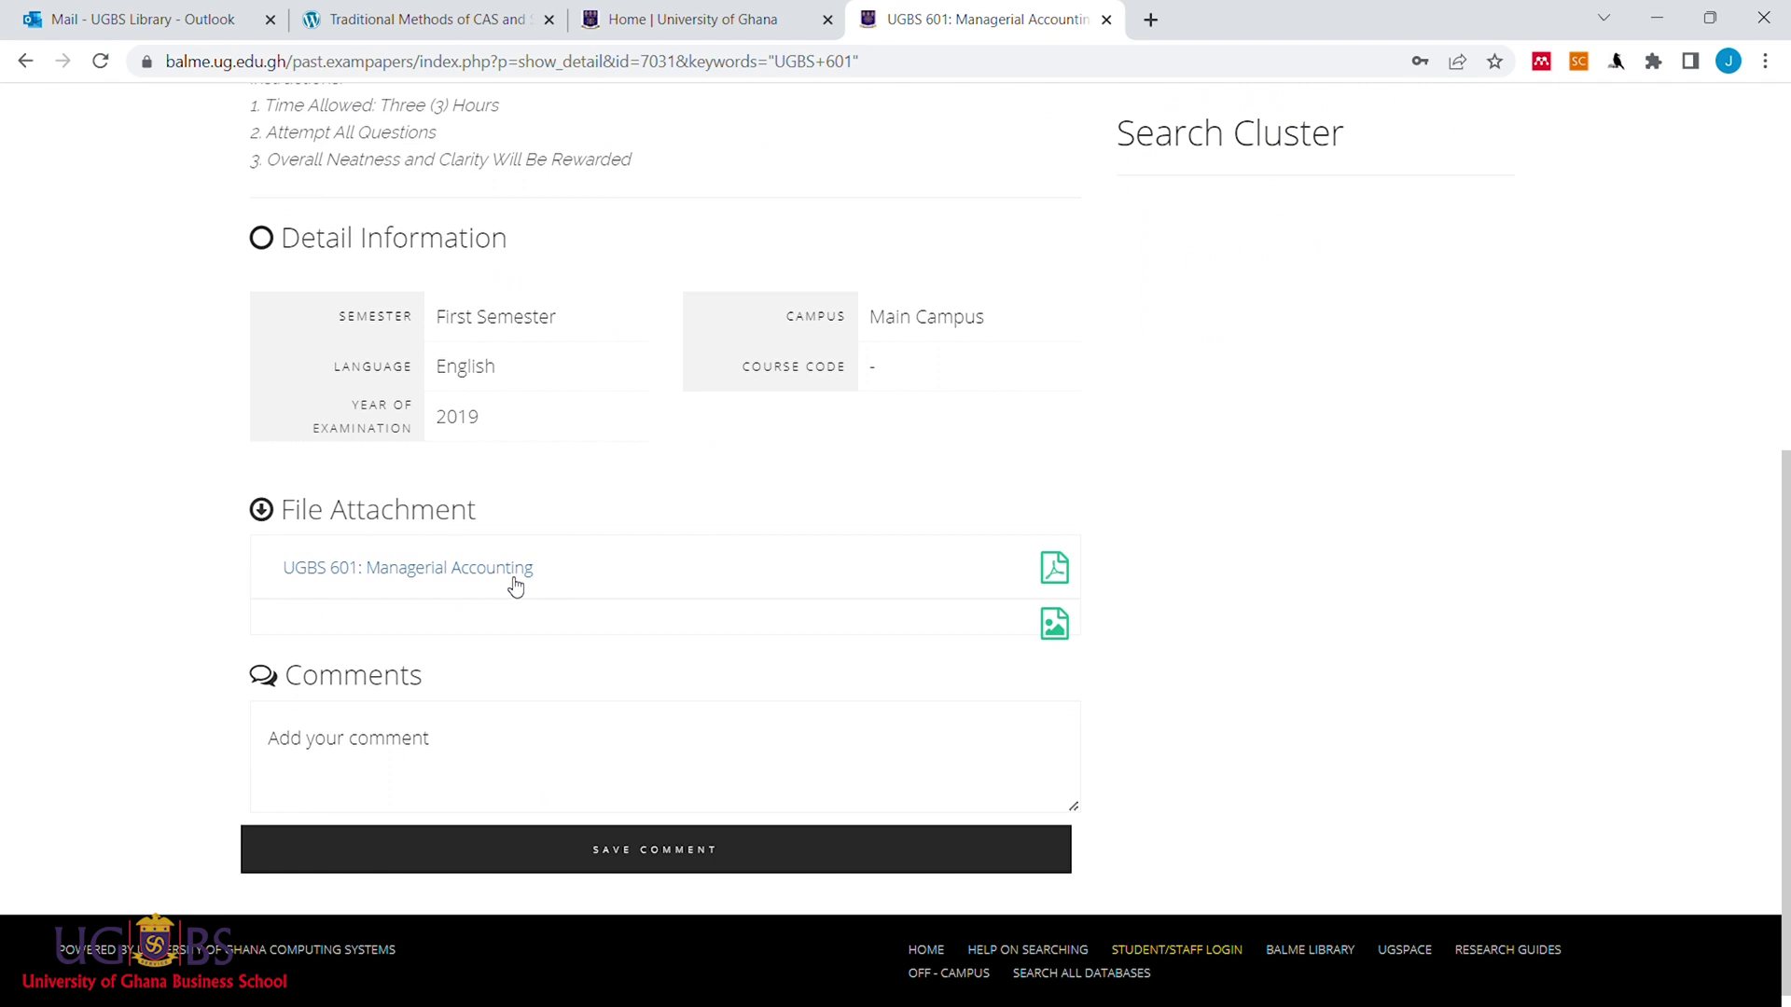
Preview the UGBS 601: Managerial Accounting PDF listed under File Attachment.
click(515, 586)
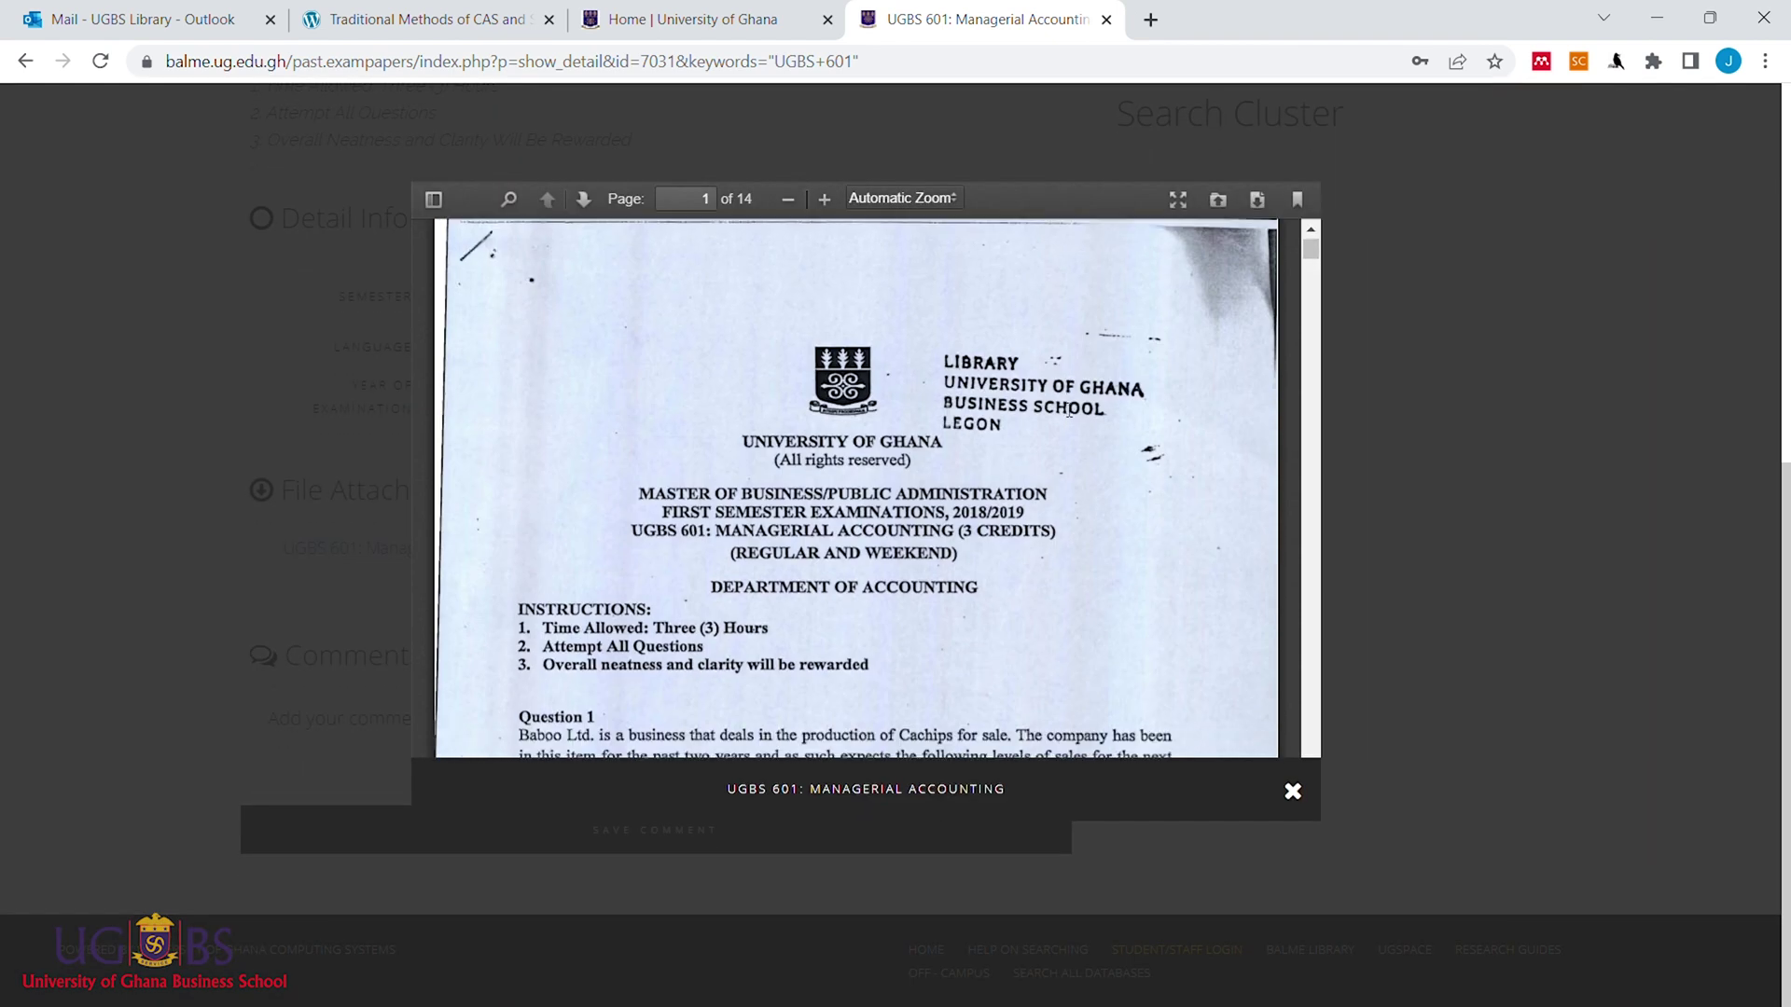
scroll(1069, 410, down, 5)
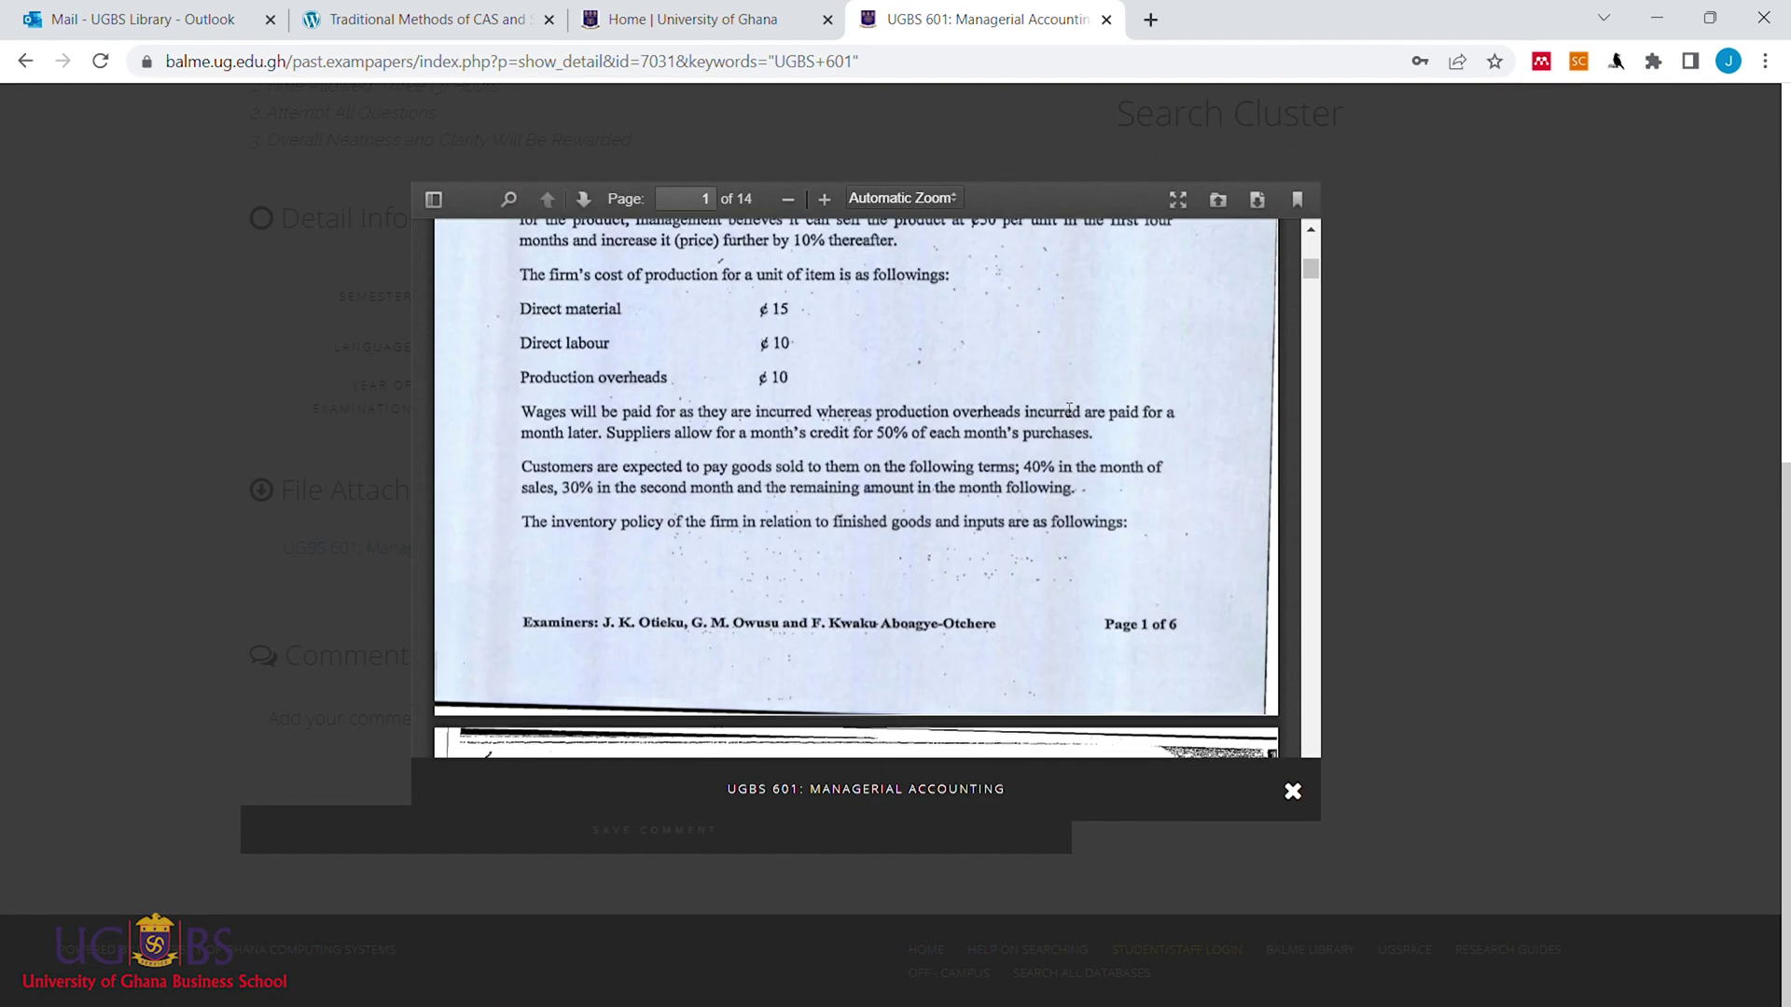
scroll(1069, 409, up, 5)
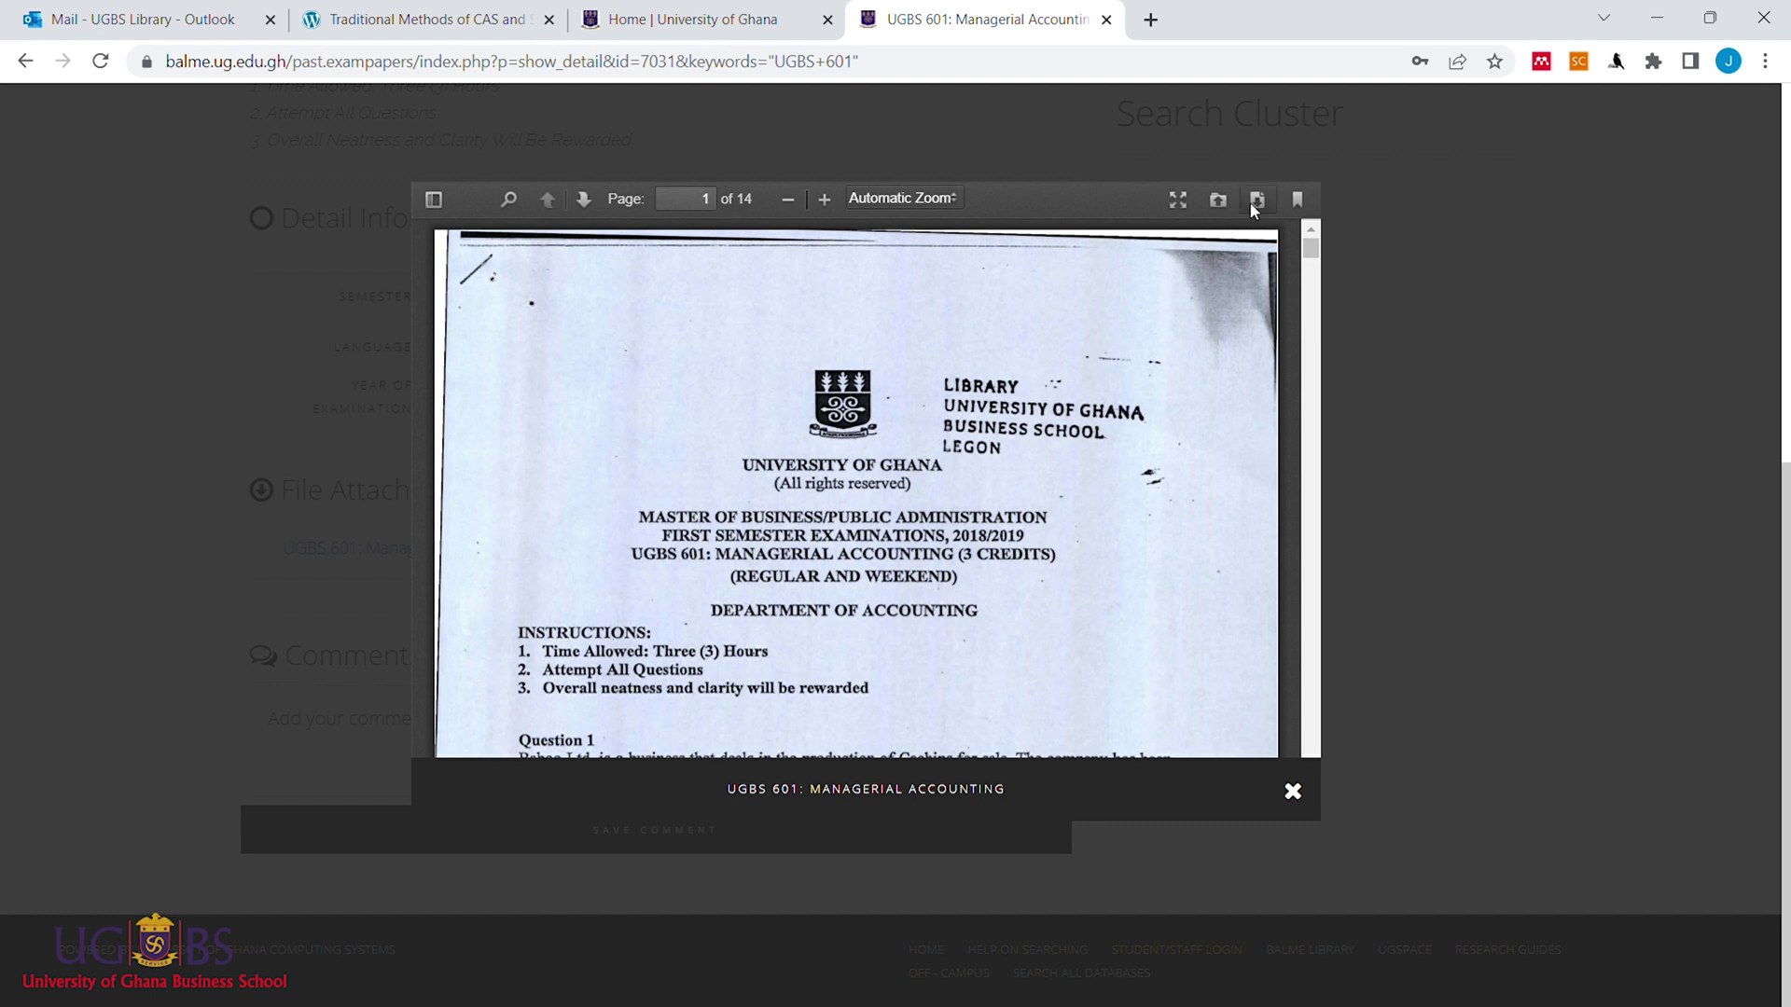